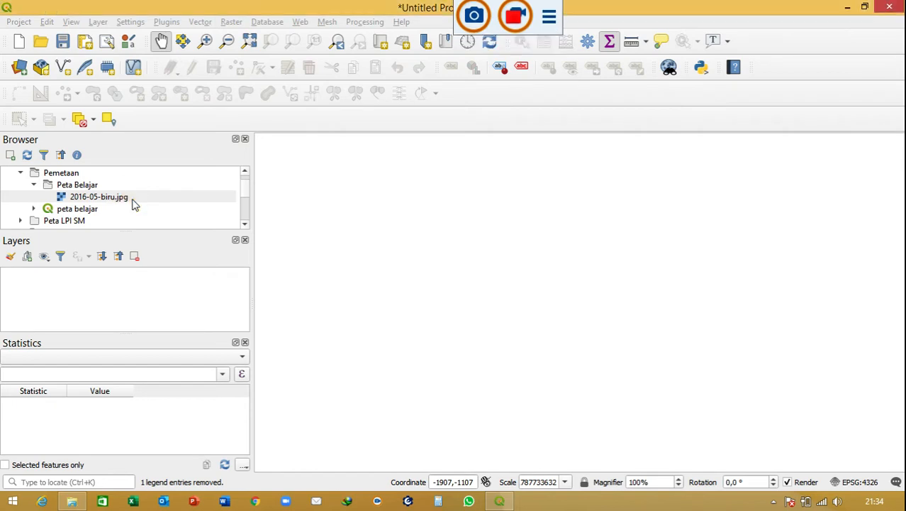
Step: Load the 2016-05-biru.jpg map as a layer and remove it from the project again
{"action": "left_click_drag", "start_coordinate": [135, 204], "coordinate": [113, 300]}
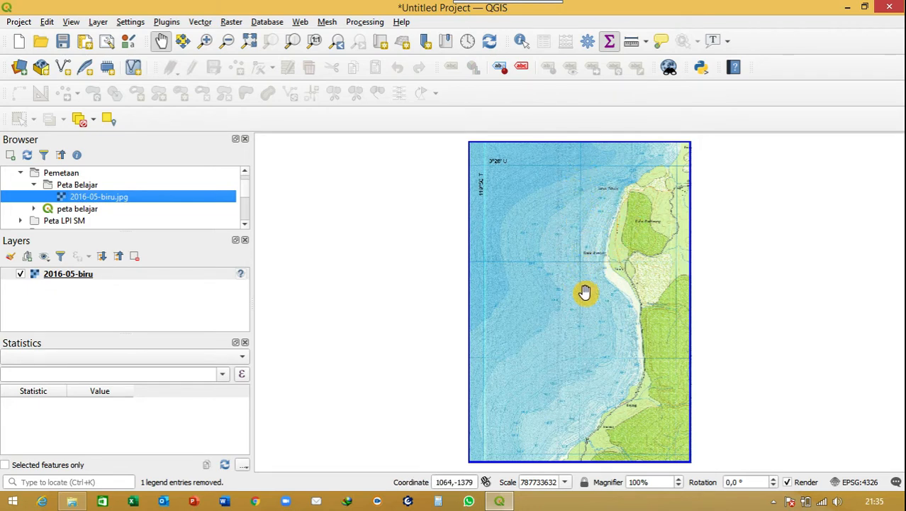
{"action": "left_click", "coordinate": [95, 280]}
{"action": "right_click", "coordinate": [95, 279]}
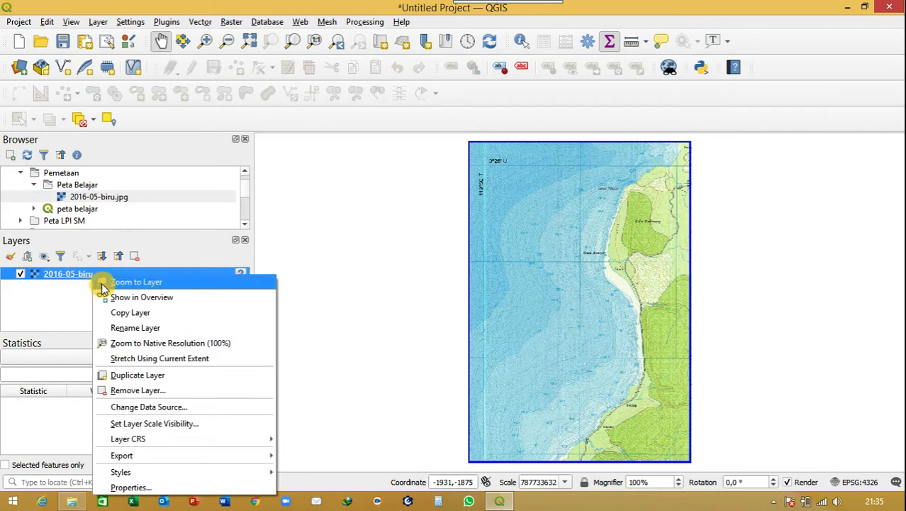
{"action": "left_click", "coordinate": [135, 391]}
{"action": "left_click", "coordinate": [437, 268]}
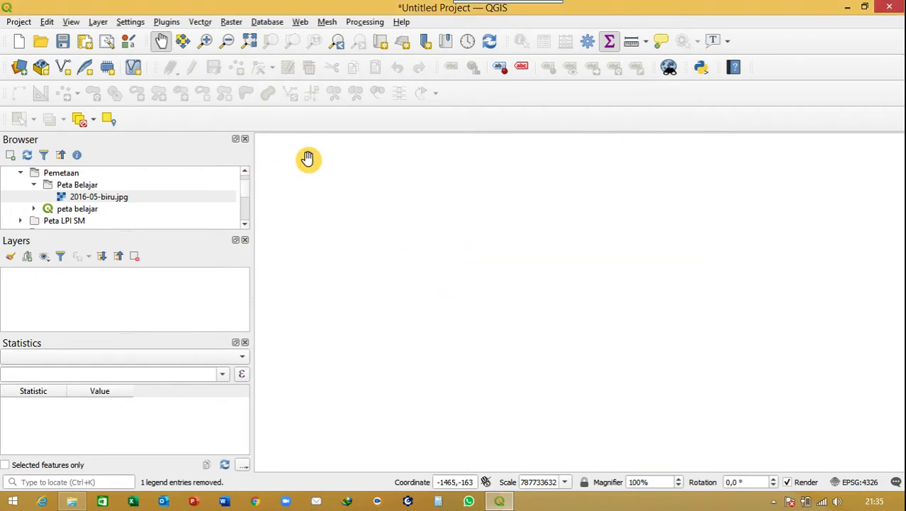
Step: Open the raster 2016-05-biru.jpg from E:/Pemetaan/Peta Belajar in the Georeferencer
{"action": "left_click", "coordinate": [232, 24]}
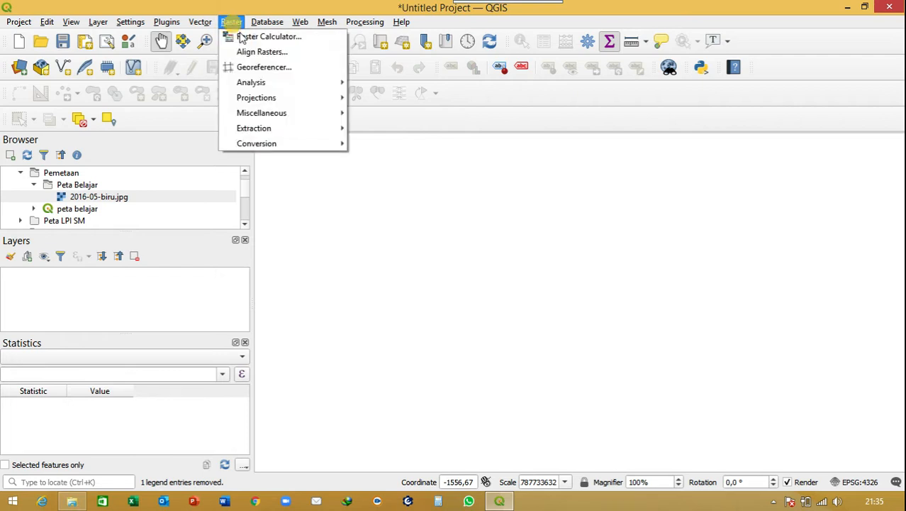
{"action": "left_click", "coordinate": [260, 69]}
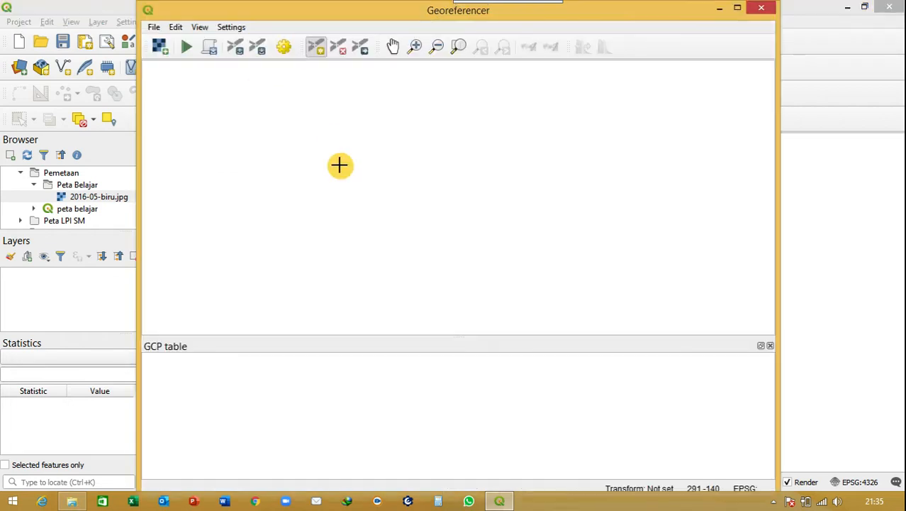
{"action": "left_click", "coordinate": [161, 47]}
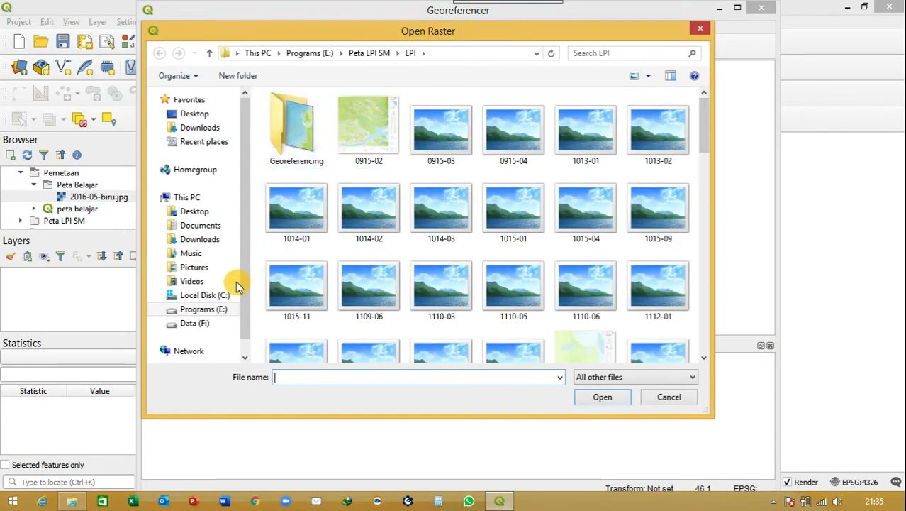
{"action": "left_click", "coordinate": [213, 310]}
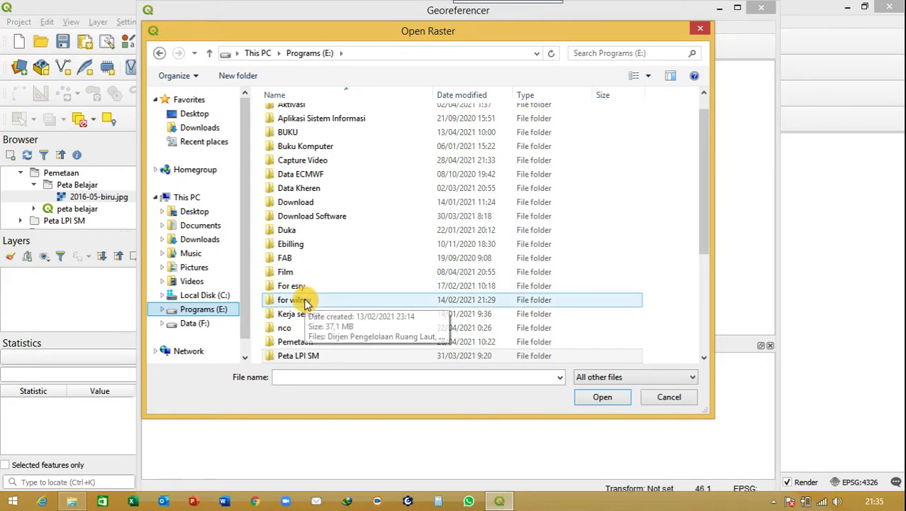
{"action": "double_click", "coordinate": [293, 342]}
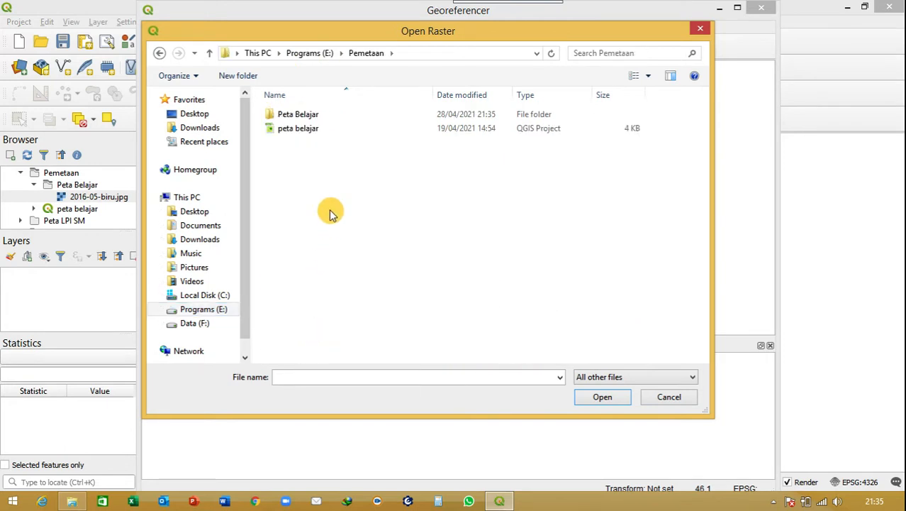
{"action": "double_click", "coordinate": [300, 115]}
{"action": "left_click", "coordinate": [293, 120]}
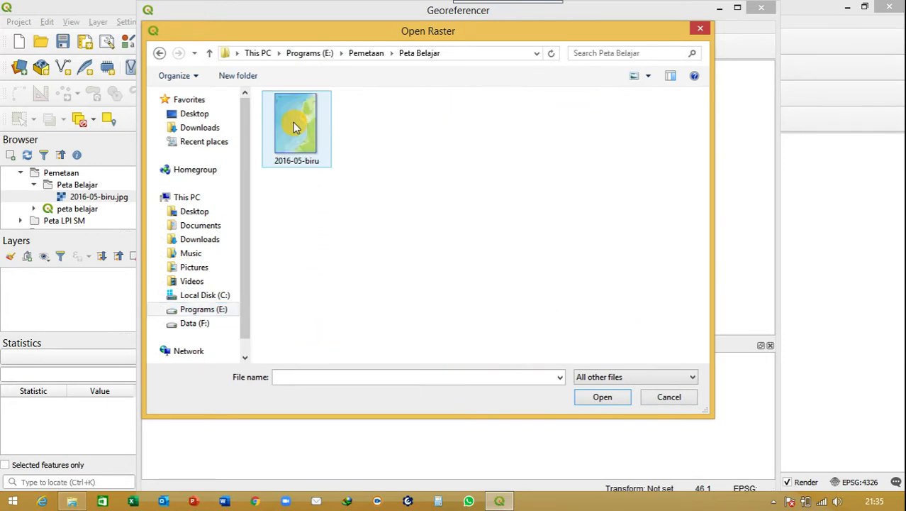
{"action": "left_click", "coordinate": [602, 396]}
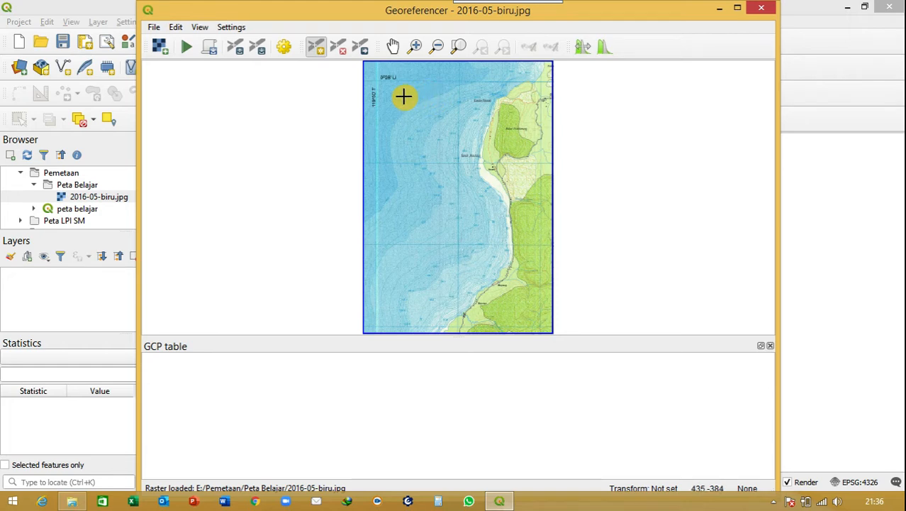
Step: Examine the map's grid line intersections and its printed latitude and longitude labels
{"action": "left_click", "coordinate": [417, 48]}
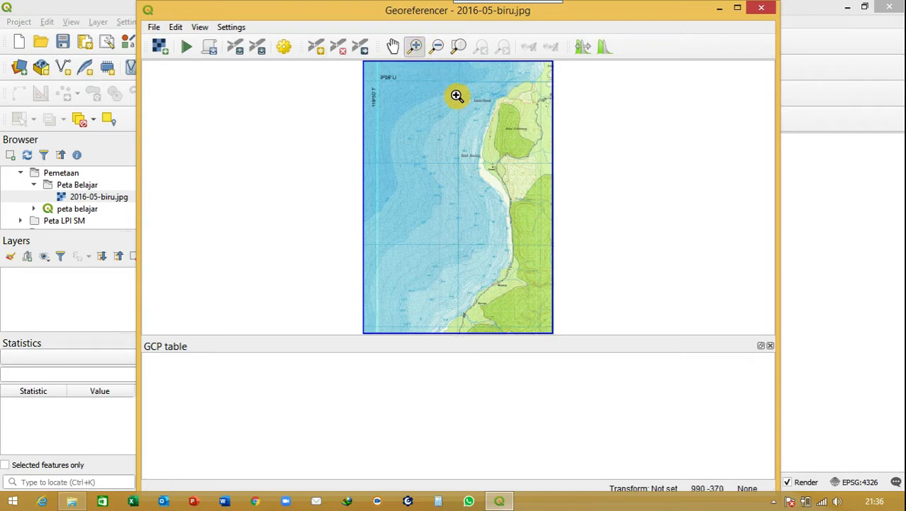
{"action": "left_click_drag", "start_coordinate": [449, 74], "coordinate": [470, 100]}
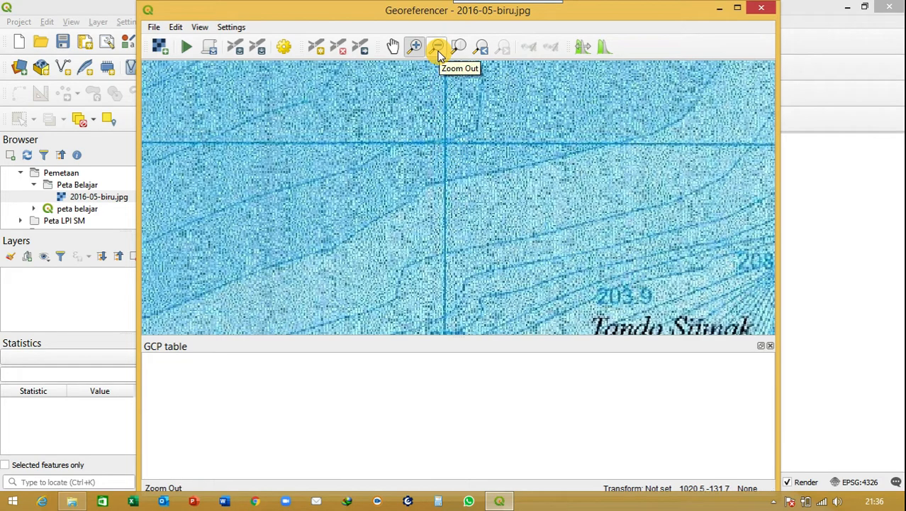
{"action": "left_click", "coordinate": [437, 48]}
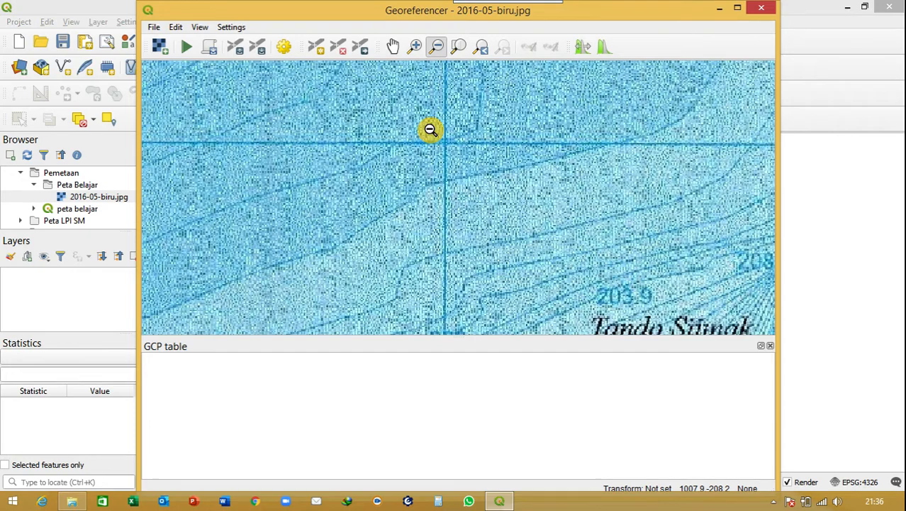
{"action": "left_click", "coordinate": [431, 131]}
{"action": "left_click", "coordinate": [426, 178]}
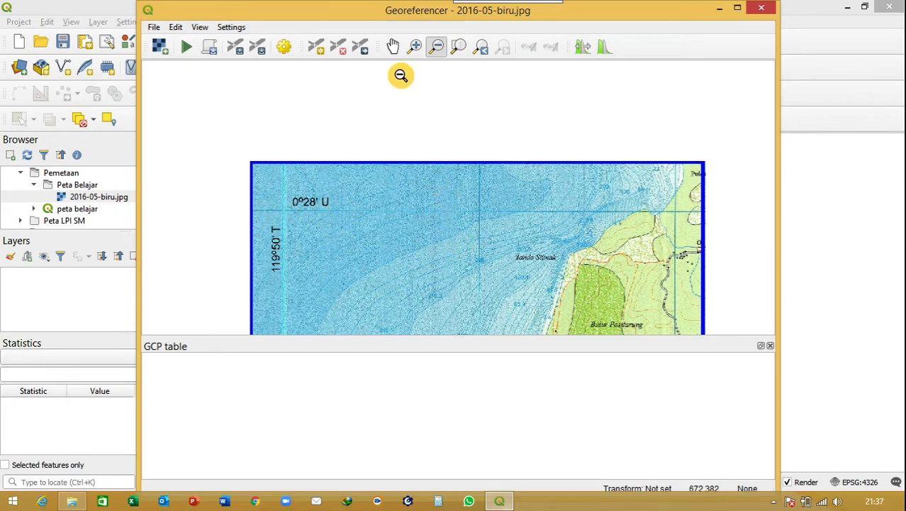
{"action": "left_click", "coordinate": [393, 48]}
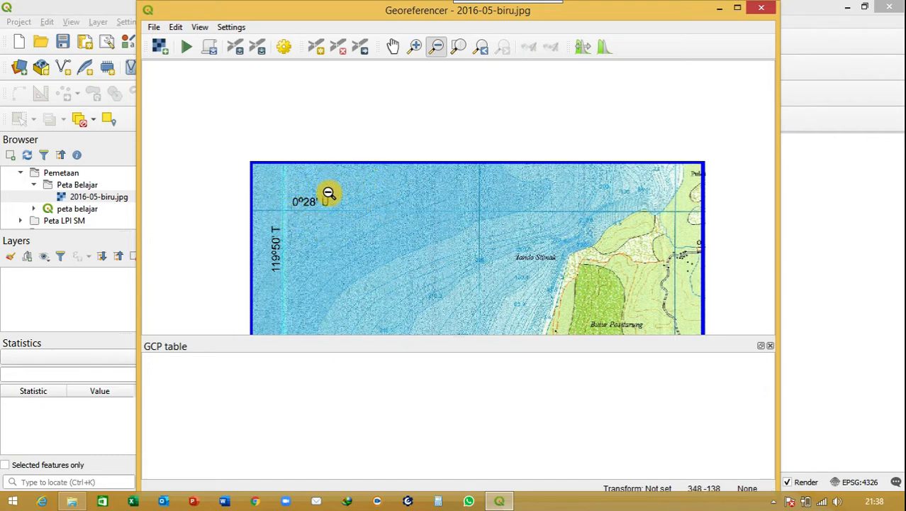
{"action": "left_click", "coordinate": [394, 46]}
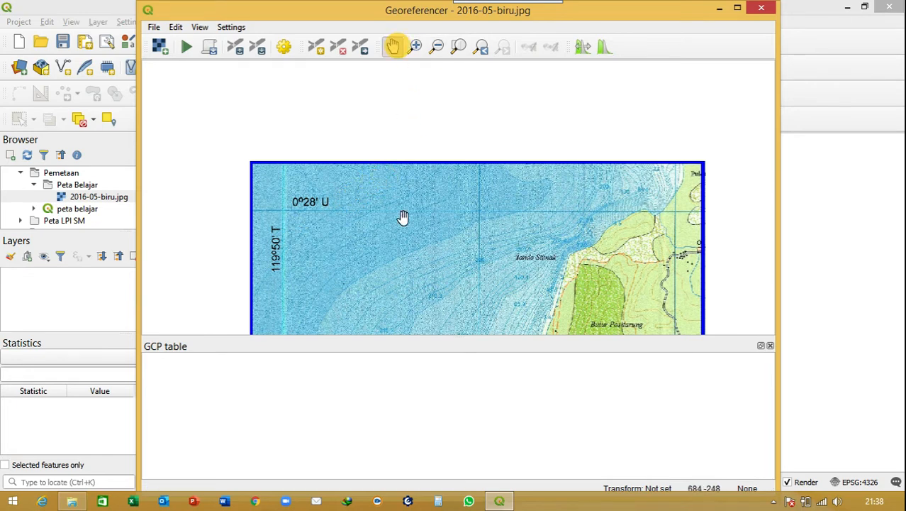
{"action": "left_click_drag", "start_coordinate": [391, 266], "coordinate": [398, 205]}
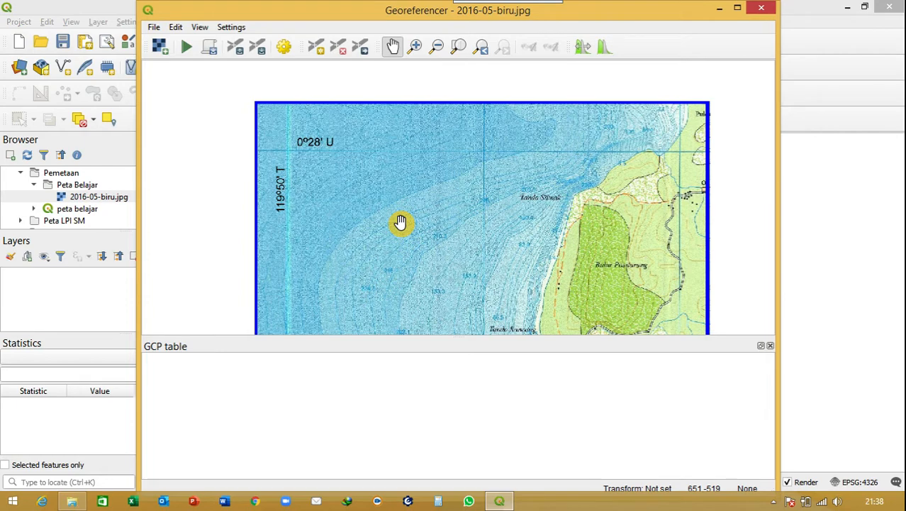
{"action": "left_click_drag", "start_coordinate": [402, 223], "coordinate": [372, 235]}
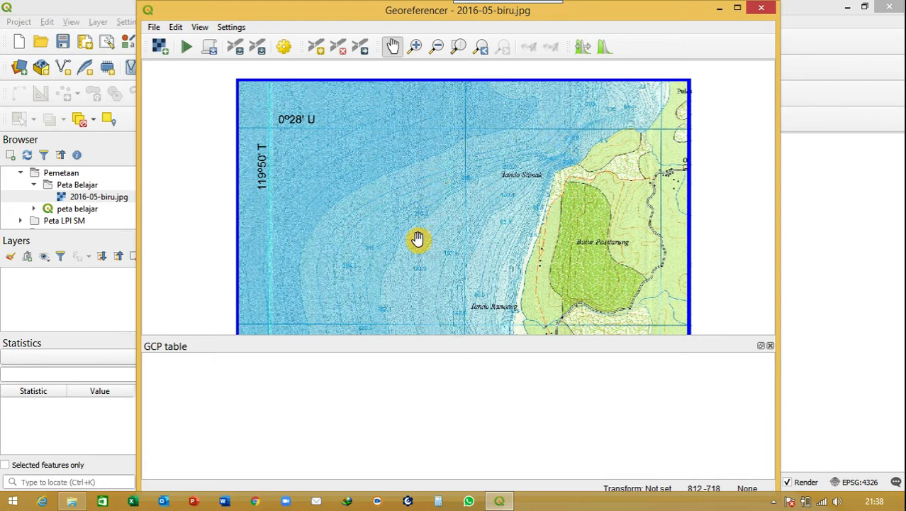
{"action": "scroll", "coordinate": [477, 216], "scroll_direction": "down", "scroll_amount": 1}
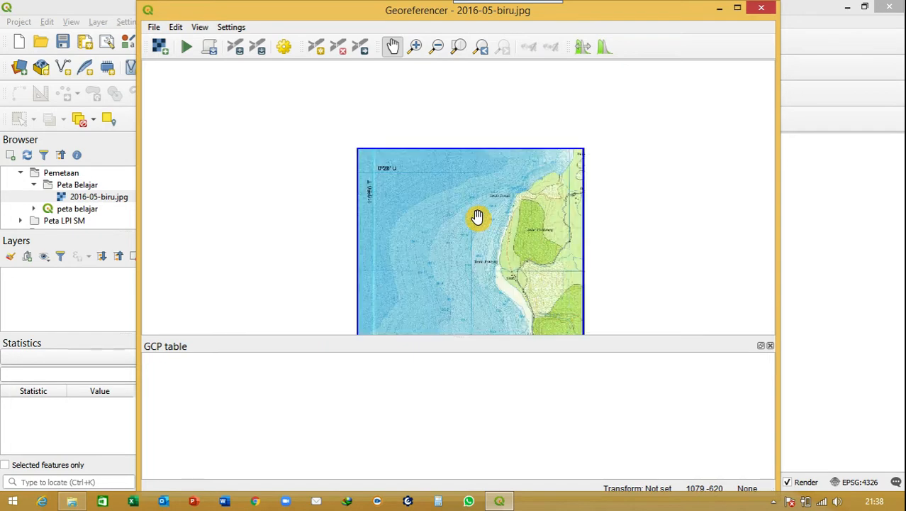
{"action": "left_click_drag", "start_coordinate": [472, 237], "coordinate": [472, 177]}
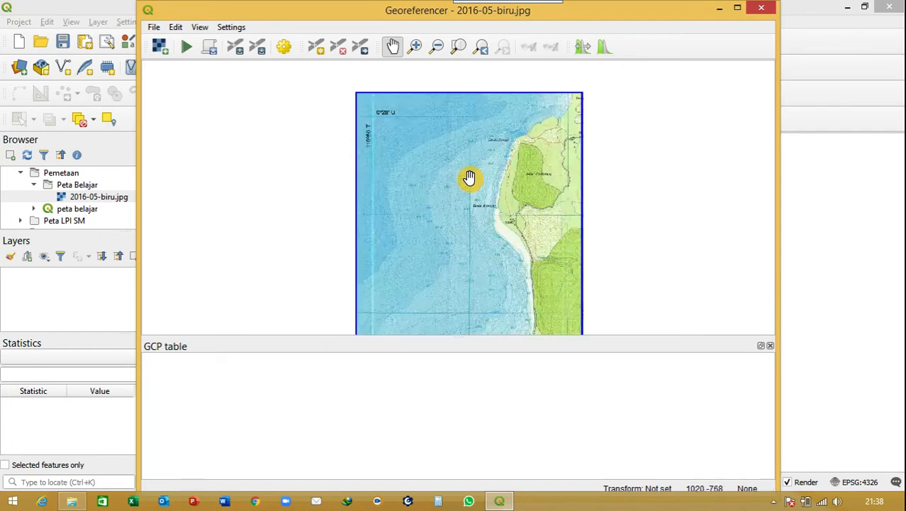
{"action": "scroll", "coordinate": [469, 178], "scroll_direction": "down", "scroll_amount": 1}
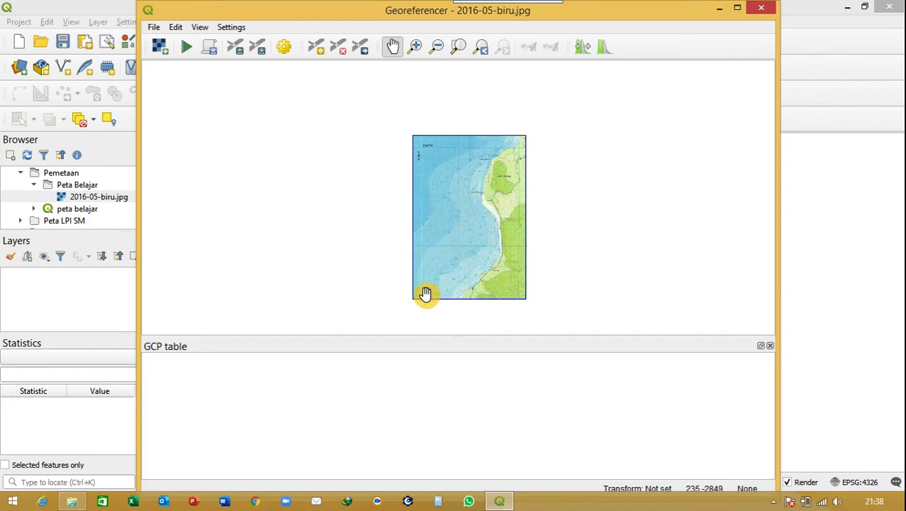
{"action": "left_click_drag", "start_coordinate": [468, 253], "coordinate": [430, 235]}
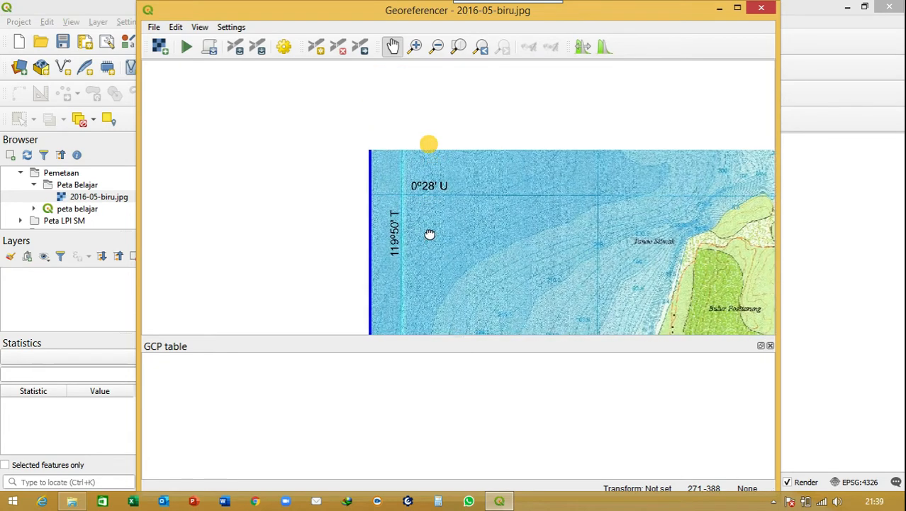
{"action": "scroll", "coordinate": [430, 234], "scroll_direction": "up", "scroll_amount": 2}
{"action": "left_click_drag", "start_coordinate": [383, 177], "coordinate": [402, 223]}
{"action": "left_click", "coordinate": [406, 216]}
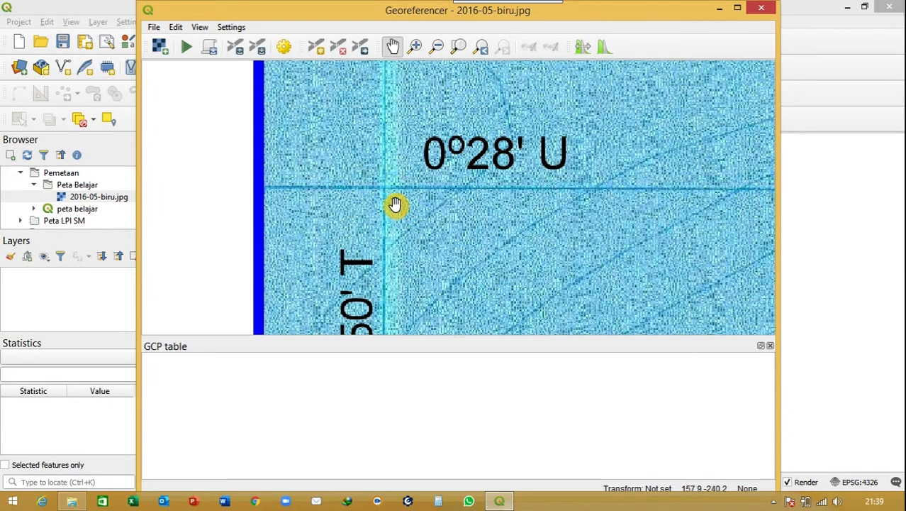
{"action": "left_click_drag", "start_coordinate": [388, 201], "coordinate": [377, 176]}
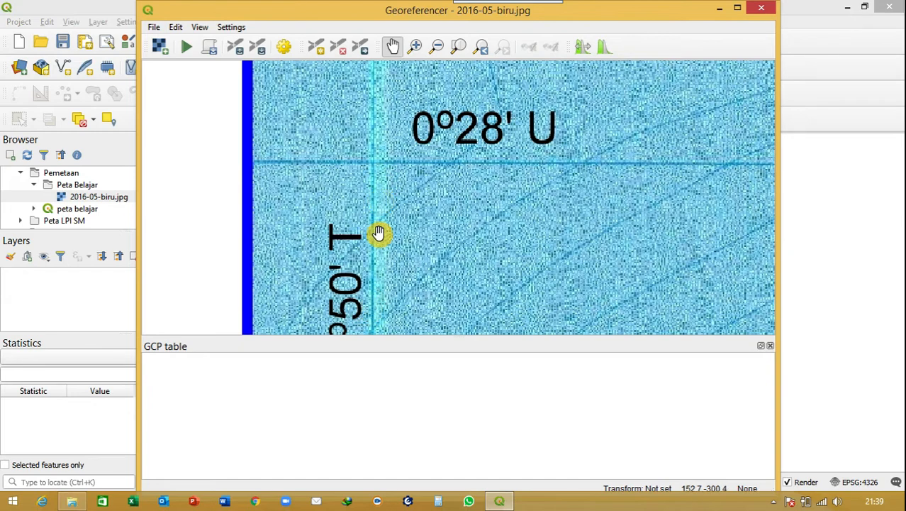
{"action": "scroll", "coordinate": [378, 233], "scroll_direction": "down", "scroll_amount": 1}
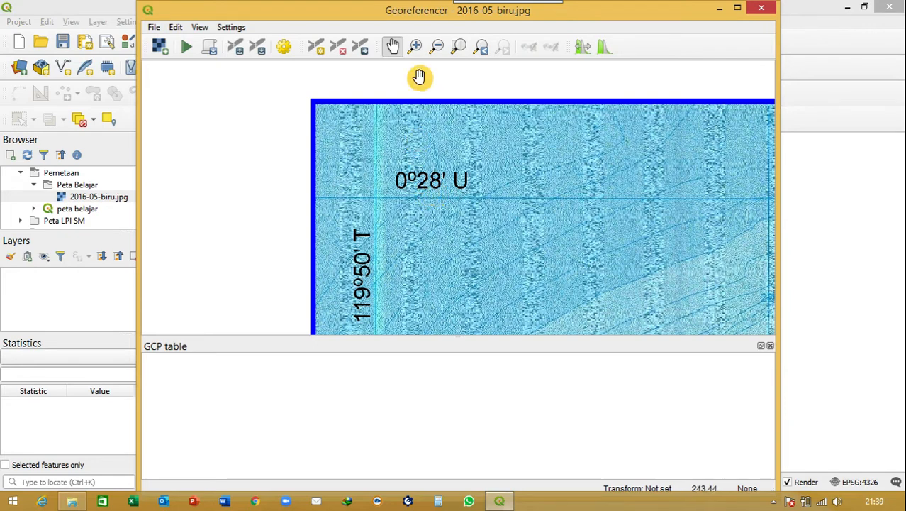
Step: Add a control point at the grid intersection by the 0º28' U and 119º50' T labels, with X/East 124 50 and Y/North 0 28
{"action": "left_click", "coordinate": [418, 51]}
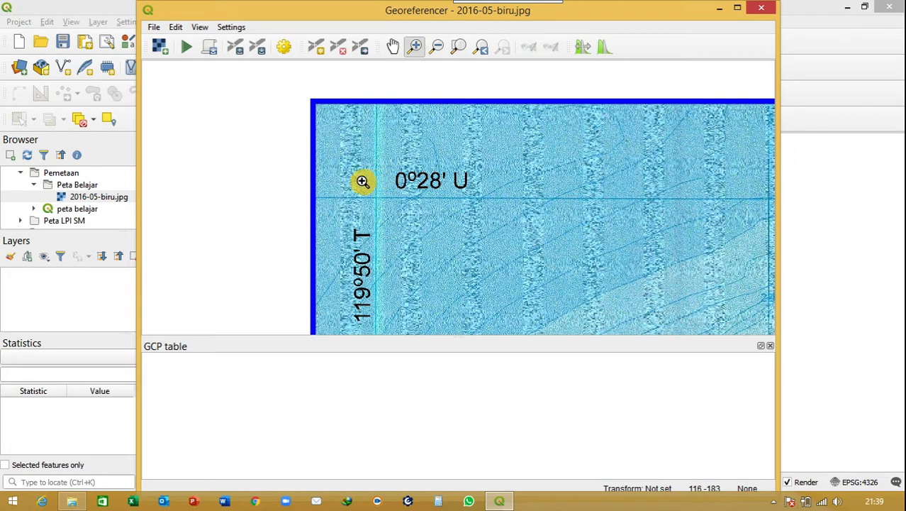
{"action": "left_click_drag", "start_coordinate": [362, 182], "coordinate": [392, 212]}
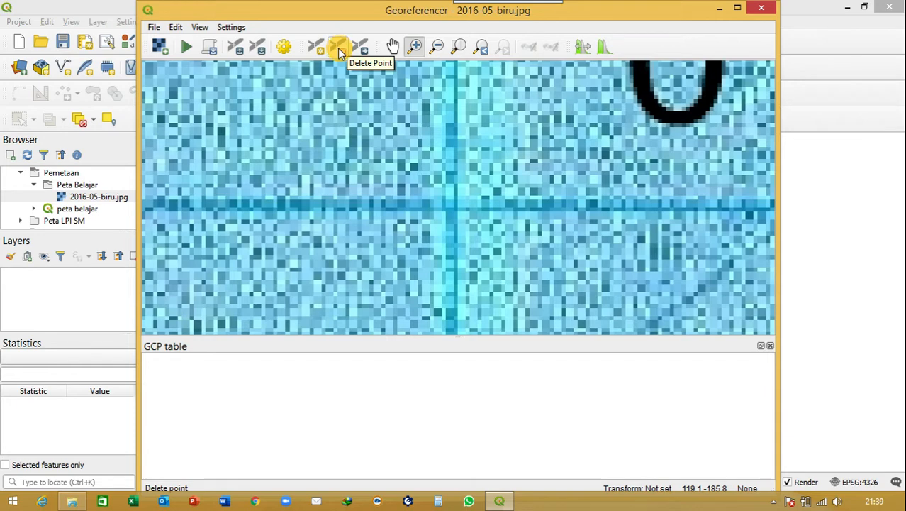
{"action": "left_click", "coordinate": [361, 47]}
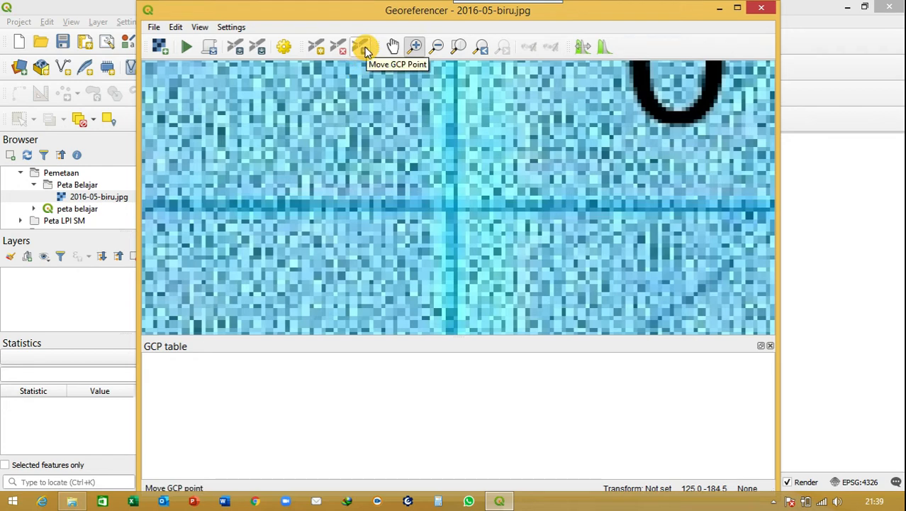
{"action": "left_click", "coordinate": [316, 44]}
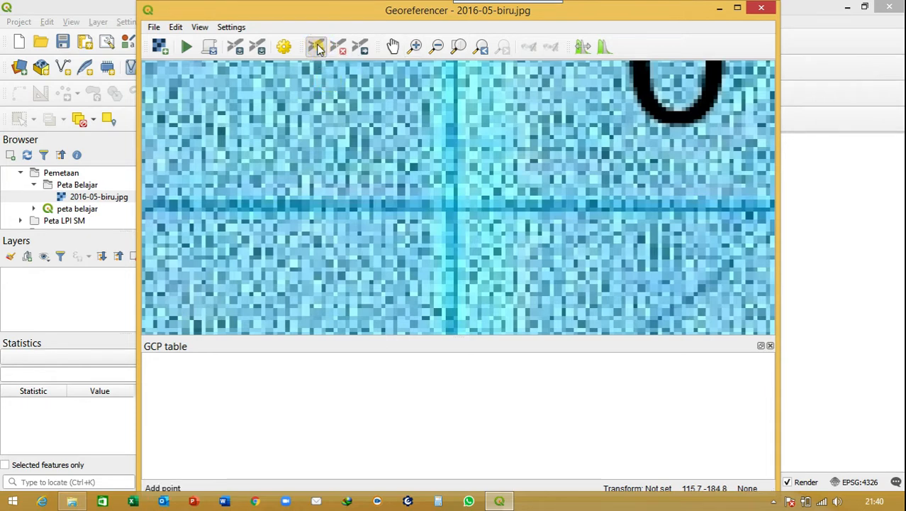
{"action": "left_click", "coordinate": [456, 209]}
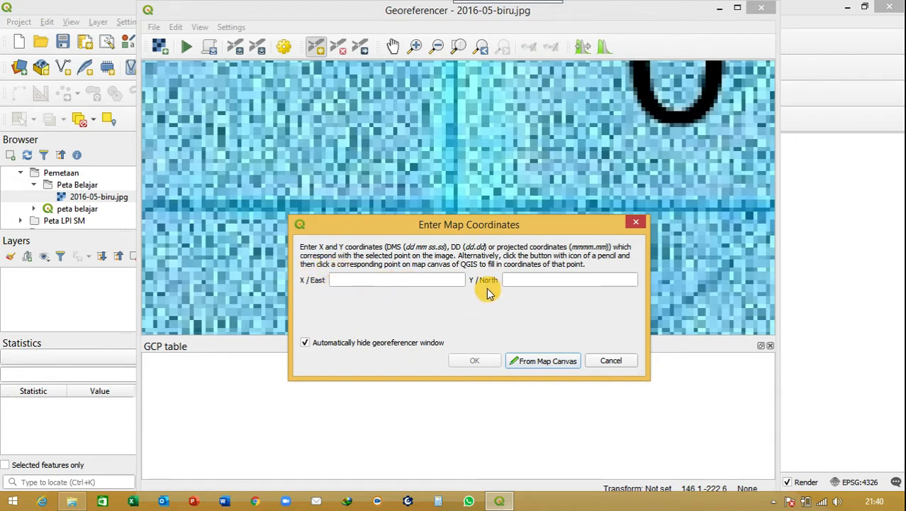
{"action": "left_click", "coordinate": [398, 282]}
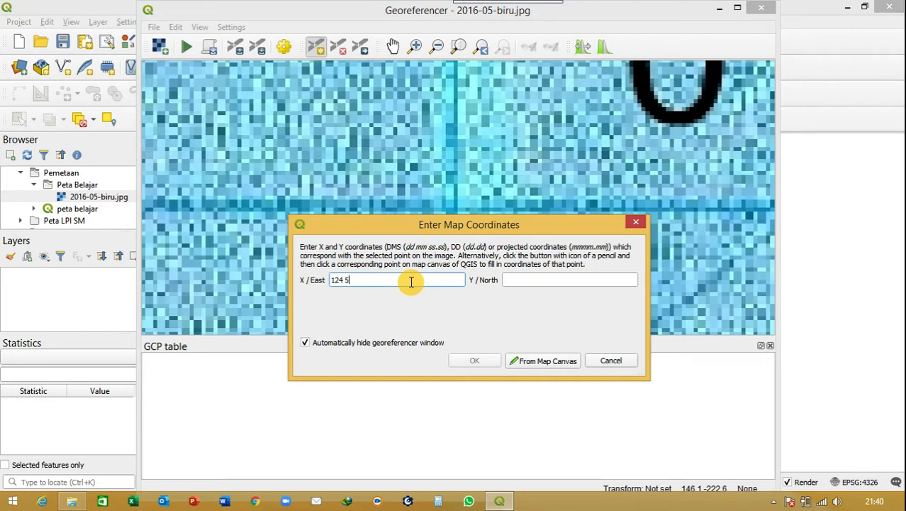
{"action": "type", "text": "0"}
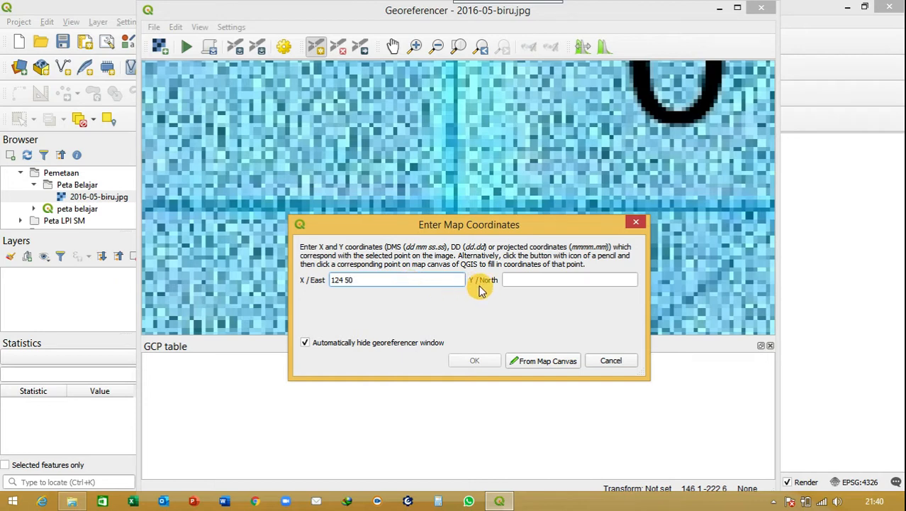
{"action": "left_click", "coordinate": [510, 280]}
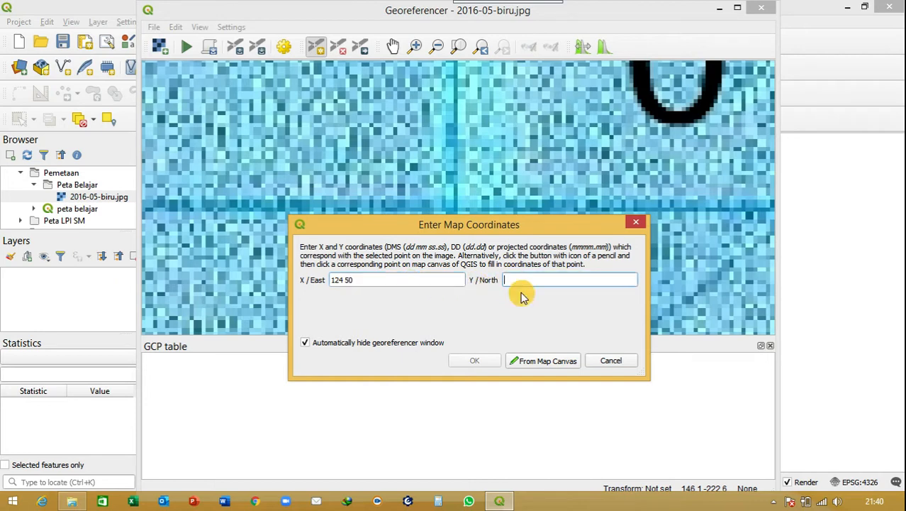
{"action": "type", "text": "0 28"}
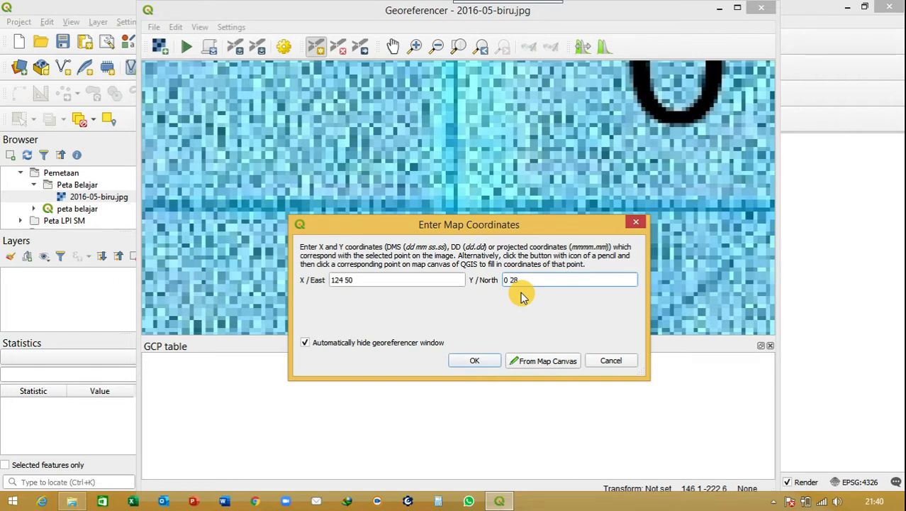
{"action": "left_click", "coordinate": [480, 361]}
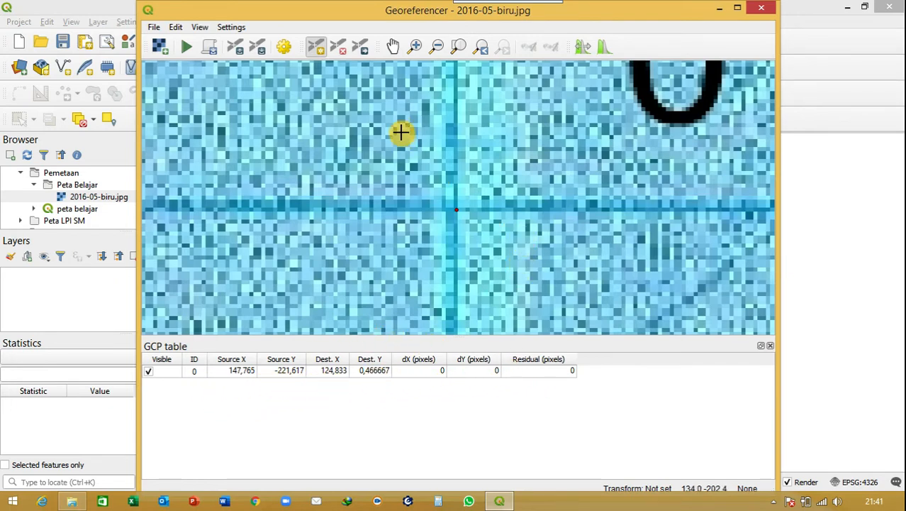
Step: Delete the wrongly entered control point at the grid intersection by the 0º28' U and 119º50' T labels
{"action": "scroll", "coordinate": [512, 196], "scroll_direction": "down", "scroll_amount": 1}
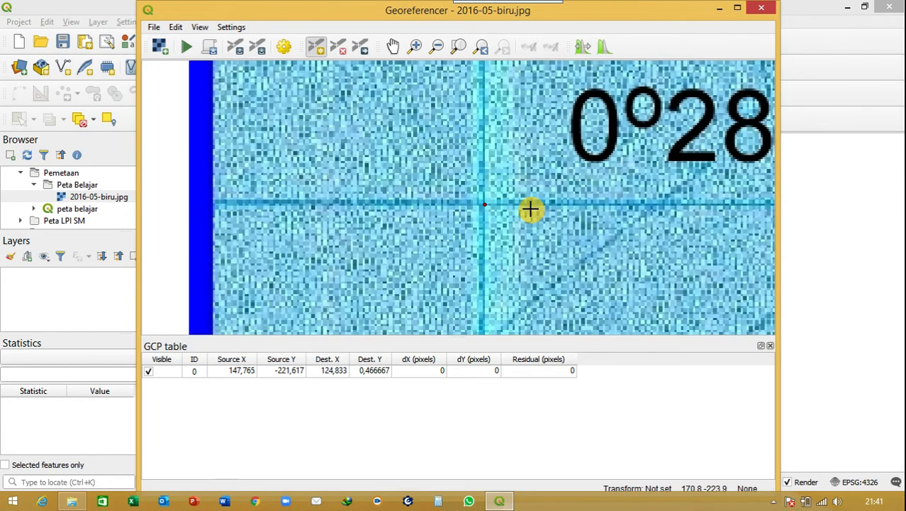
{"action": "scroll", "coordinate": [532, 207], "scroll_direction": "down", "scroll_amount": 2}
{"action": "scroll", "coordinate": [565, 207], "scroll_direction": "down", "scroll_amount": 1}
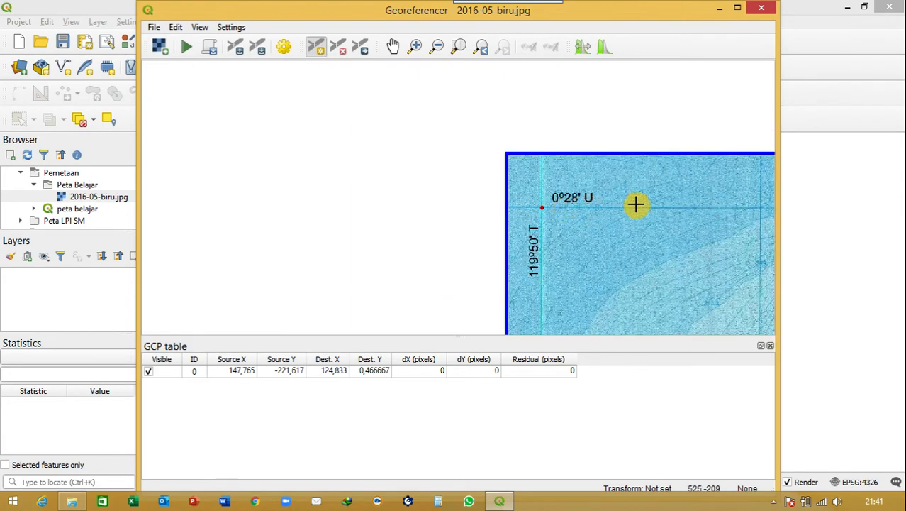
{"action": "left_click", "coordinate": [417, 48]}
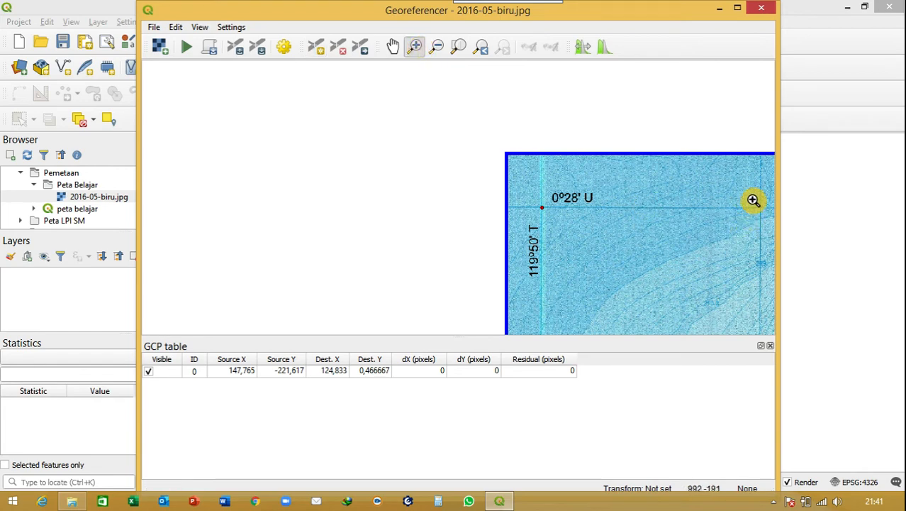
{"action": "left_click_drag", "start_coordinate": [753, 200], "coordinate": [772, 220]}
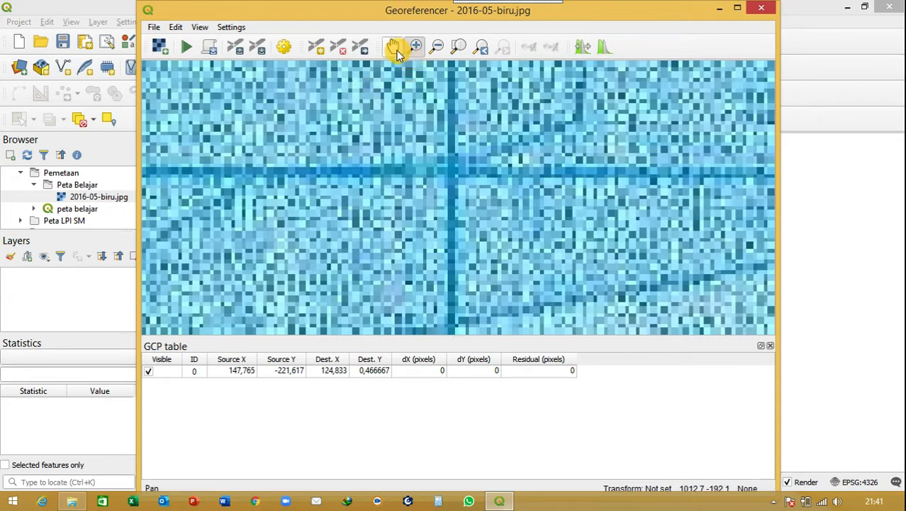
{"action": "scroll", "coordinate": [360, 177], "scroll_direction": "down", "scroll_amount": 2}
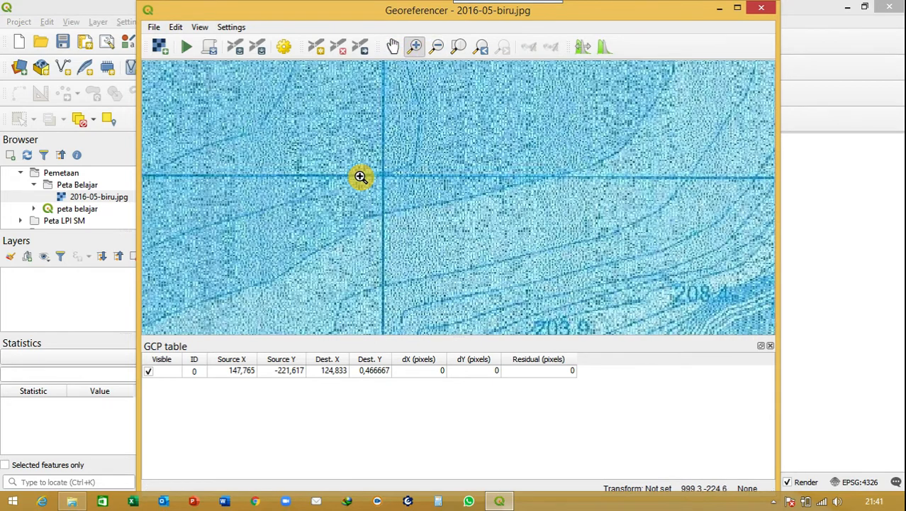
{"action": "scroll", "coordinate": [360, 177], "scroll_direction": "down", "scroll_amount": 3}
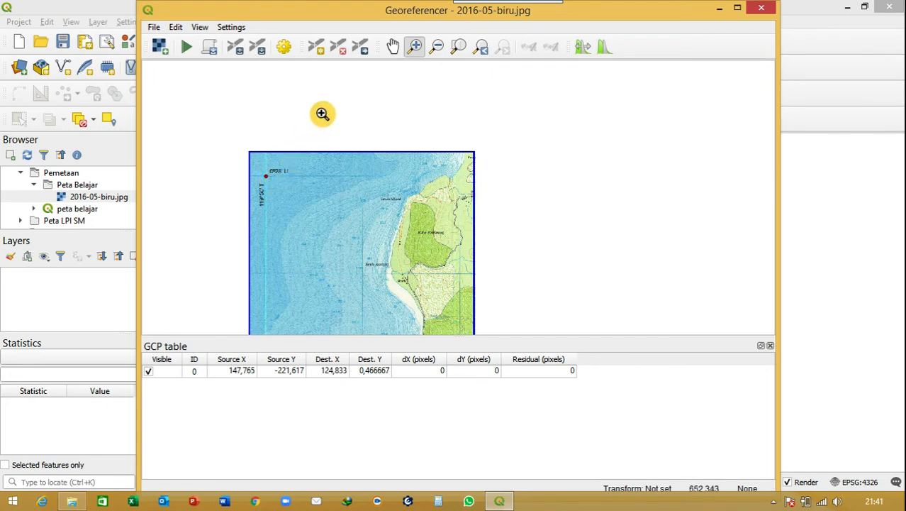
{"action": "left_click", "coordinate": [339, 46]}
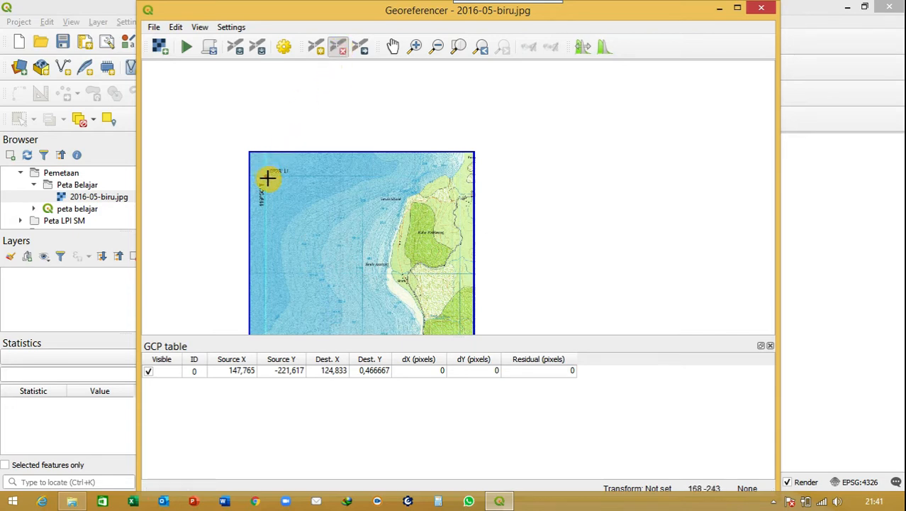
{"action": "left_click", "coordinate": [266, 175]}
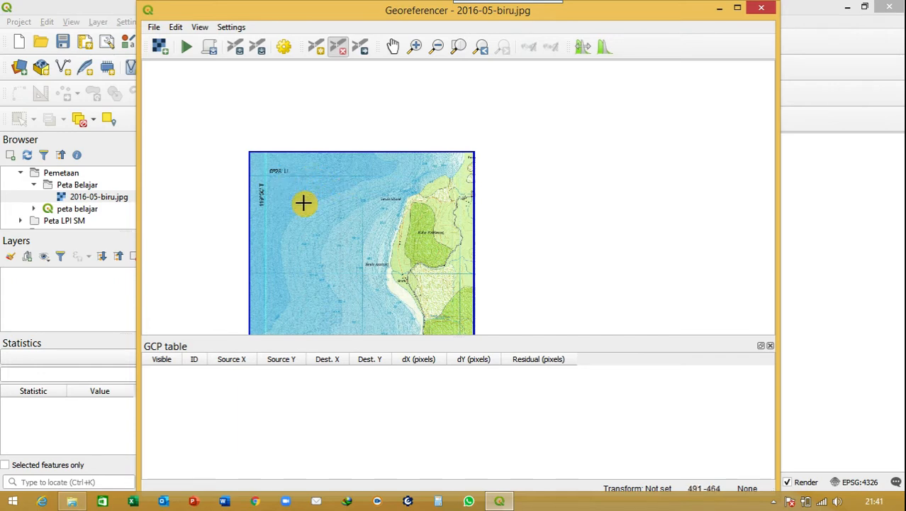
Step: Add a control point at the 0º28' U and 119º50' T grid intersection, with X/East 119 50 and Y/North 0 28
{"action": "left_click", "coordinate": [416, 51]}
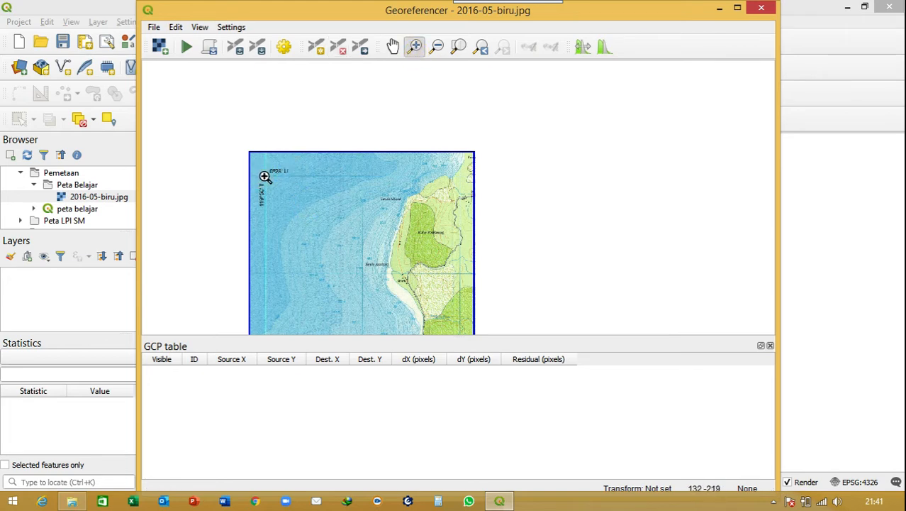
{"action": "left_click_drag", "start_coordinate": [259, 172], "coordinate": [275, 186]}
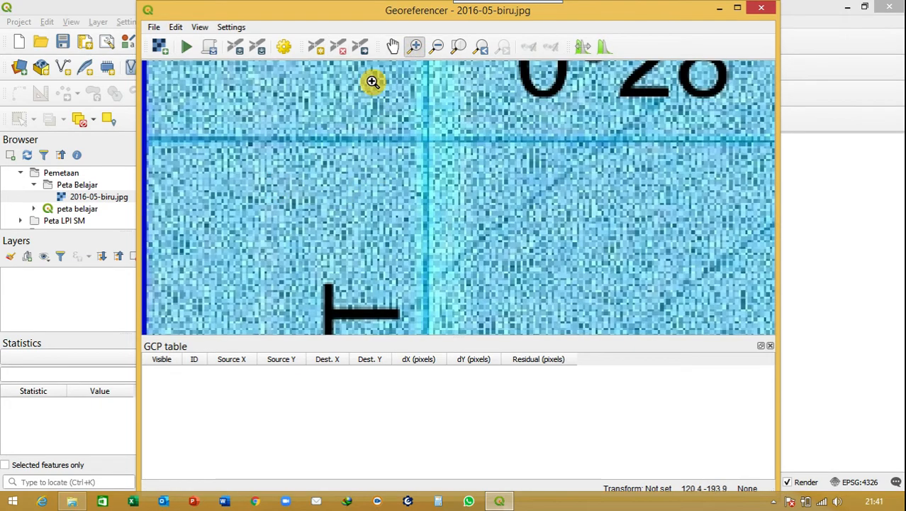
{"action": "left_click", "coordinate": [316, 46]}
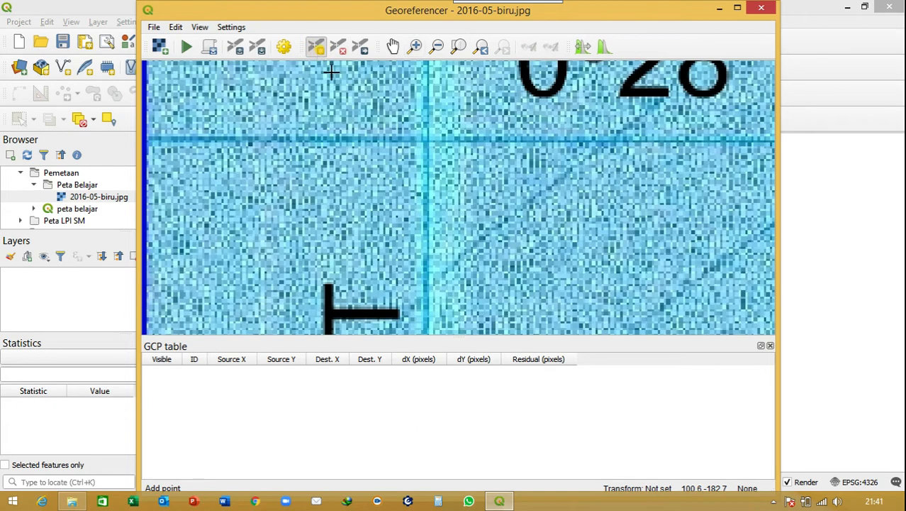
{"action": "left_click", "coordinate": [428, 142]}
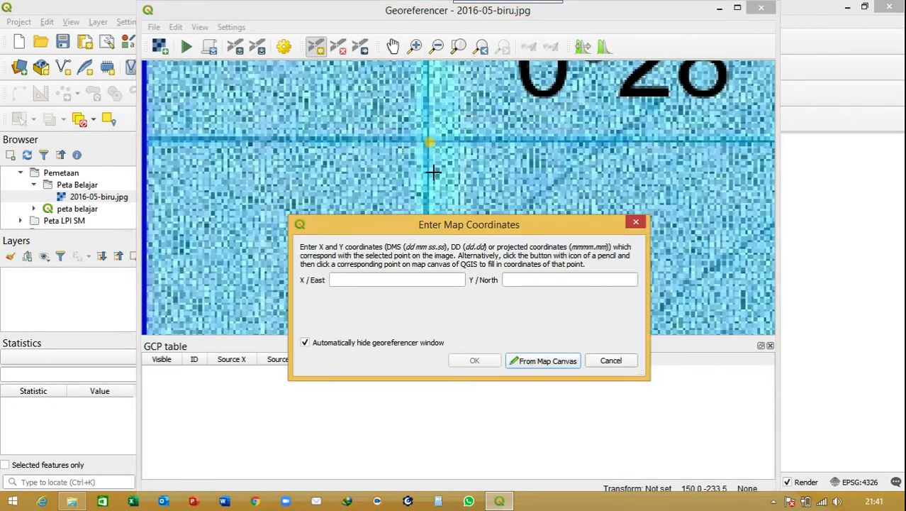
{"action": "left_click", "coordinate": [394, 280]}
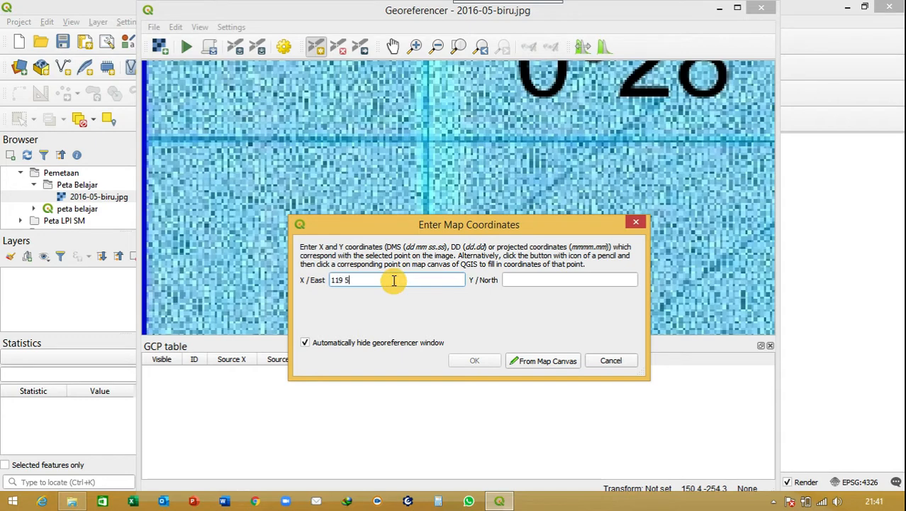
{"action": "left_click", "coordinate": [514, 280]}
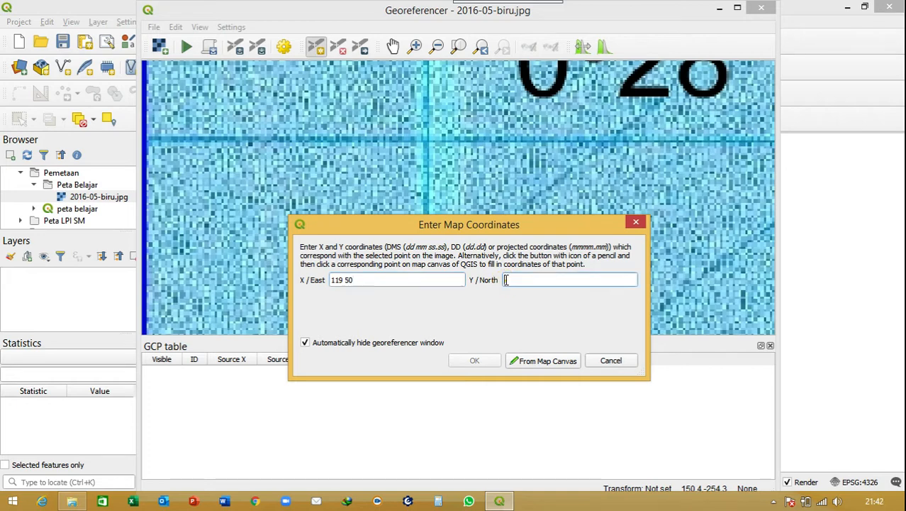
{"action": "type", "text": "0 28"}
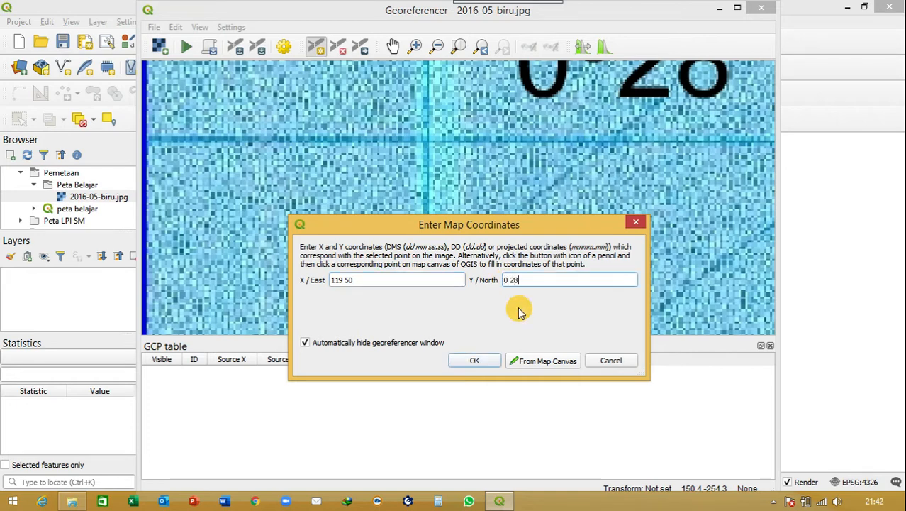
{"action": "left_click", "coordinate": [475, 360]}
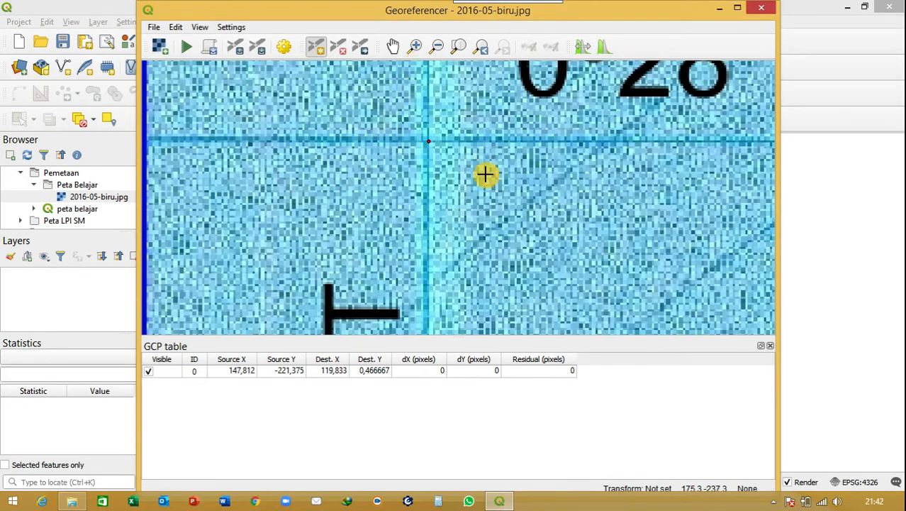
Step: Add a control point at the next grid intersection east along the 0º28' U line, with X/East 119 52 and Y/North 0 28
{"action": "scroll", "coordinate": [485, 174], "scroll_direction": "down", "scroll_amount": 3}
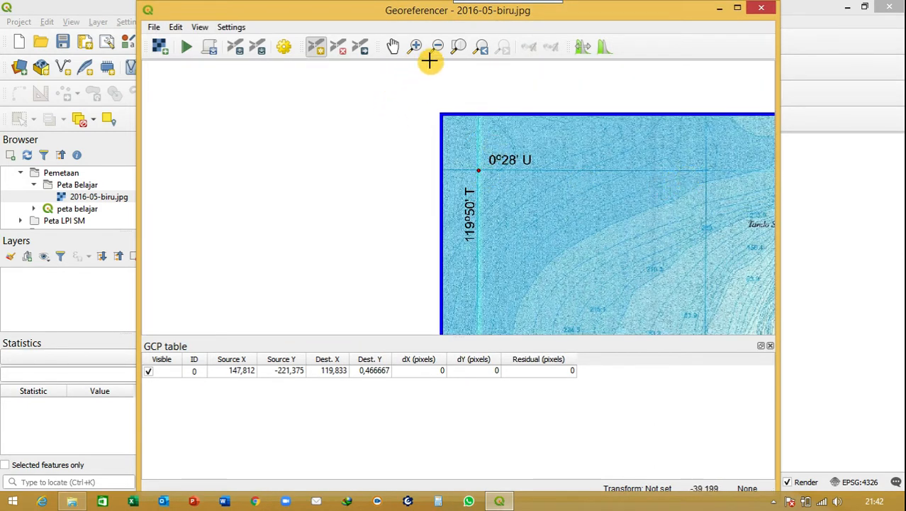
{"action": "left_click", "coordinate": [415, 47]}
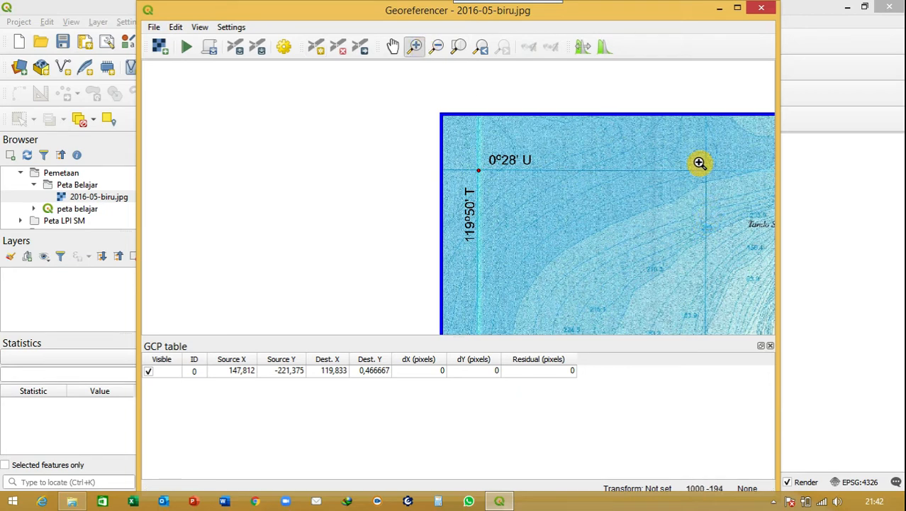
{"action": "left_click_drag", "start_coordinate": [699, 163], "coordinate": [715, 182]}
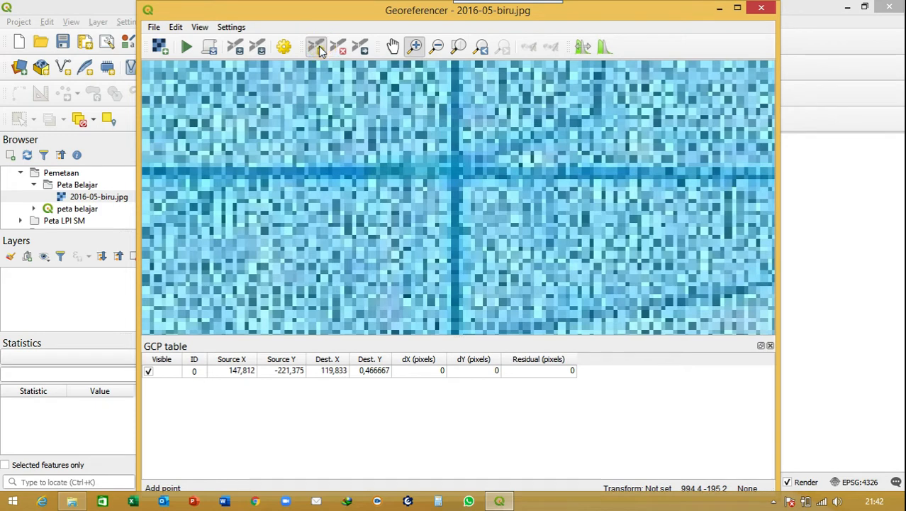
{"action": "left_click", "coordinate": [318, 48]}
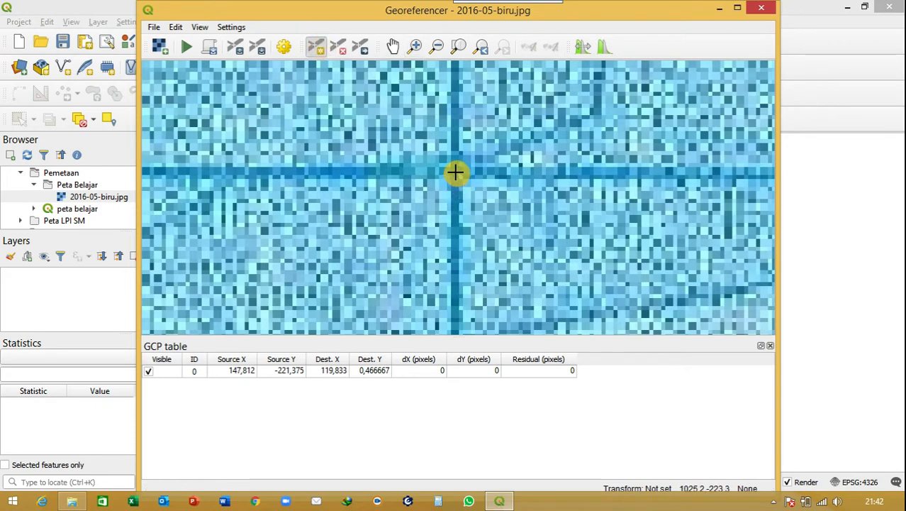
{"action": "left_click", "coordinate": [454, 176]}
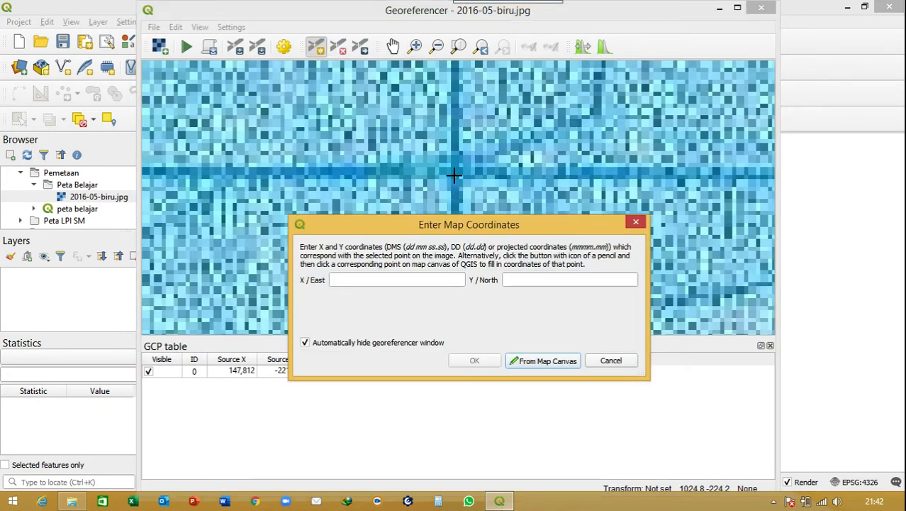
{"action": "left_click", "coordinate": [386, 279]}
{"action": "left_click", "coordinate": [386, 278]}
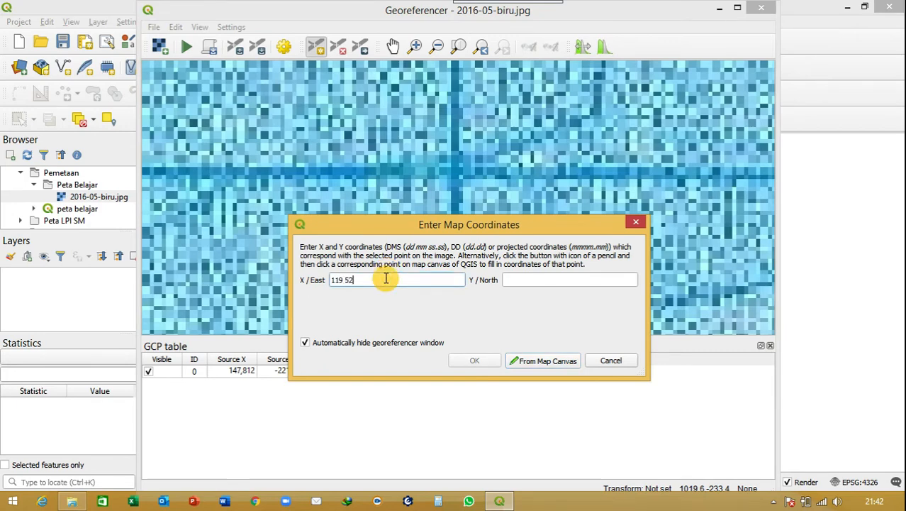
{"action": "left_click", "coordinate": [533, 280]}
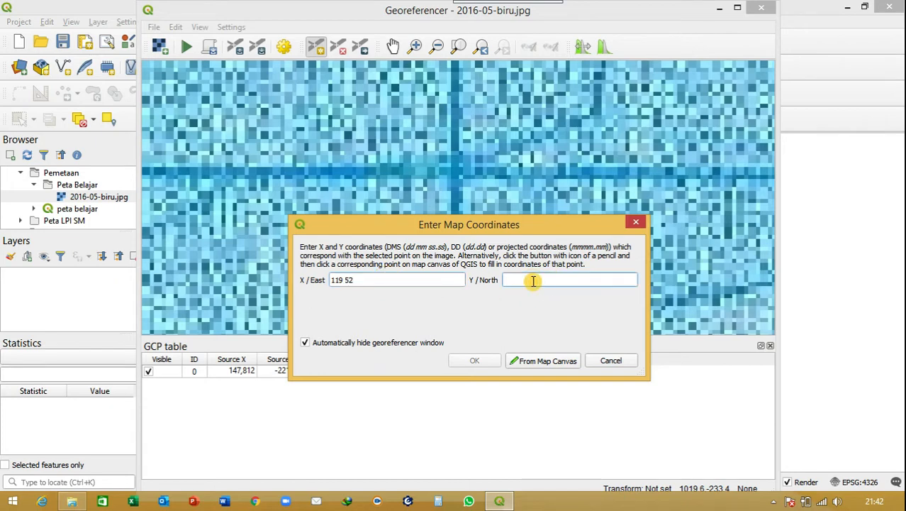
{"action": "type", "text": "0 28"}
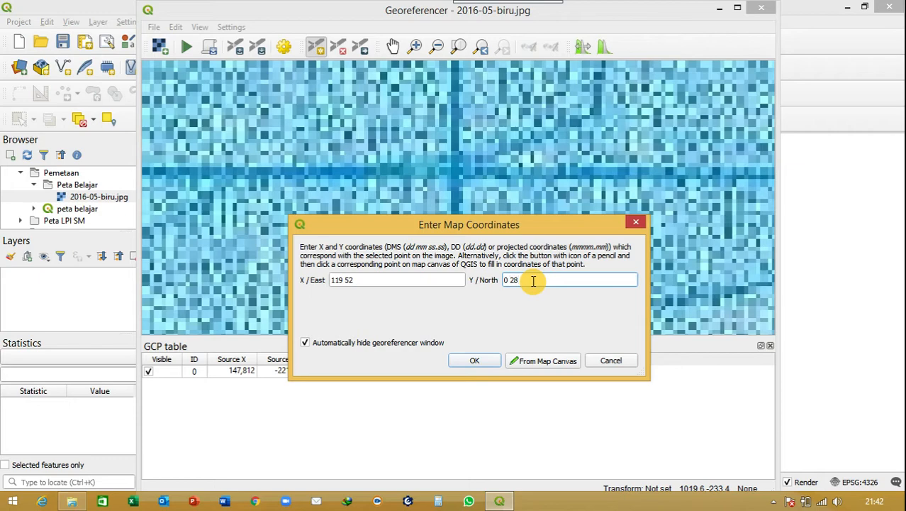
{"action": "left_click", "coordinate": [487, 359]}
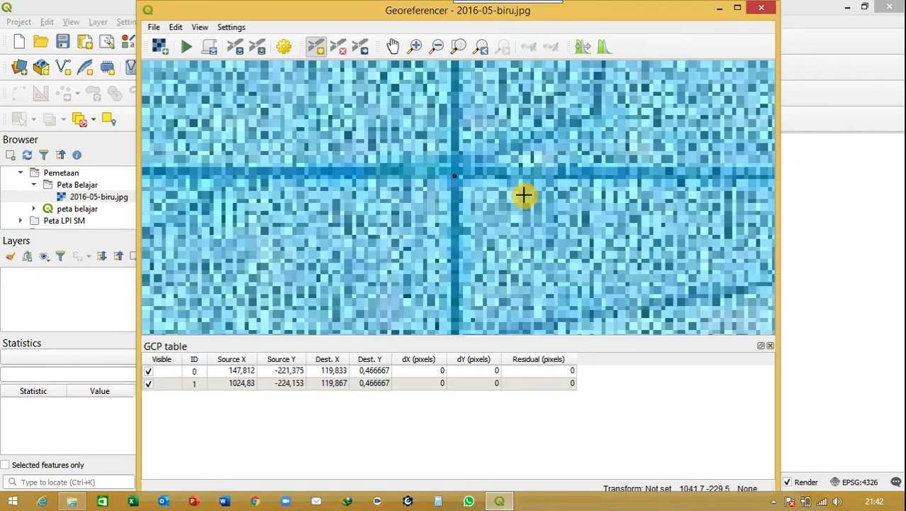
Step: Add a control point at the easternmost grid intersection on the 0º28' U line, with X/East 119 54 and Y/North 0 28
{"action": "scroll", "coordinate": [524, 195], "scroll_direction": "down", "scroll_amount": 4}
{"action": "scroll", "coordinate": [635, 208], "scroll_direction": "down", "scroll_amount": 1}
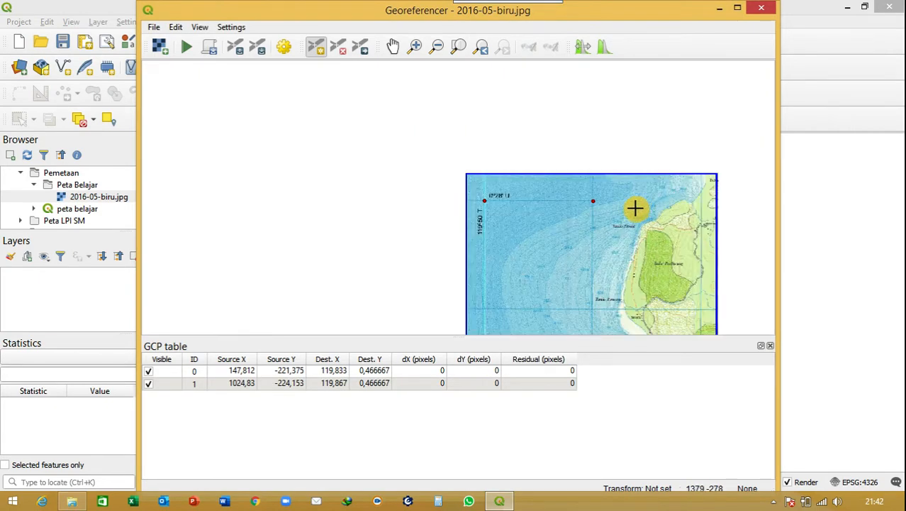
{"action": "left_click", "coordinate": [416, 48]}
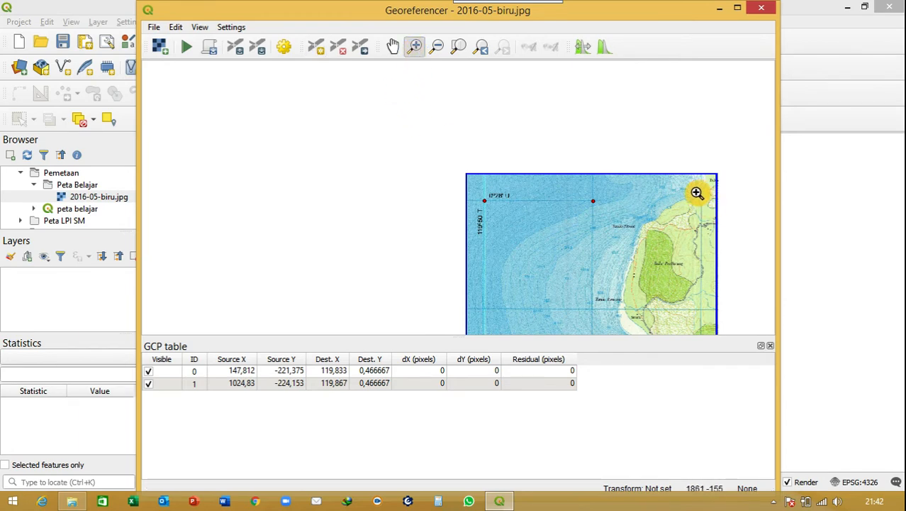
{"action": "left_click_drag", "start_coordinate": [698, 193], "coordinate": [708, 207]}
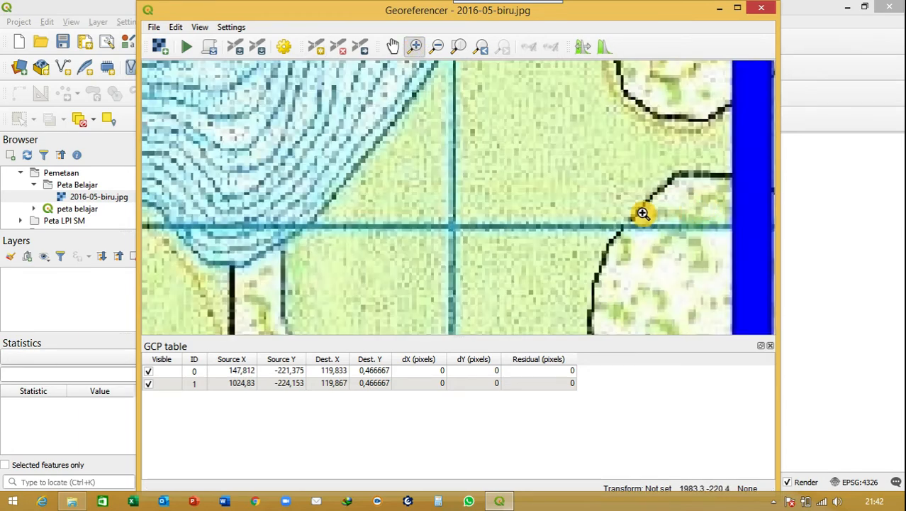
{"action": "left_click", "coordinate": [320, 53]}
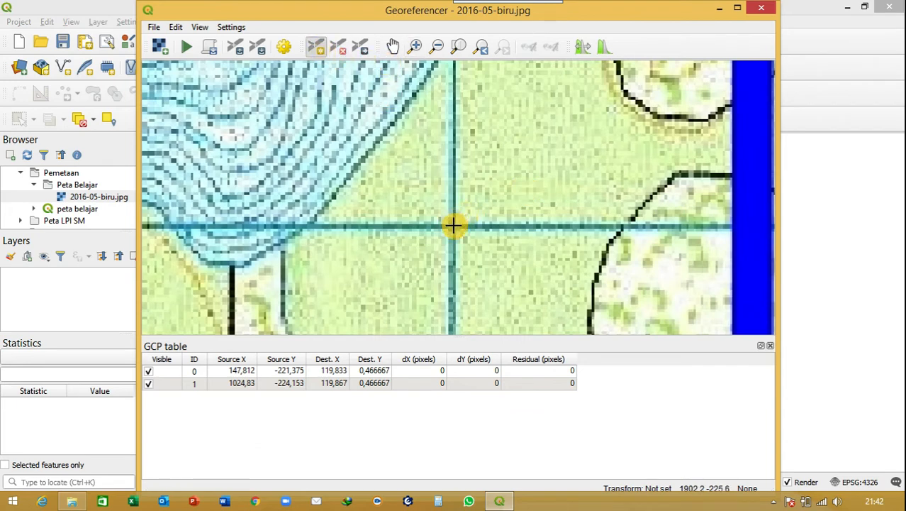
{"action": "left_click", "coordinate": [453, 226]}
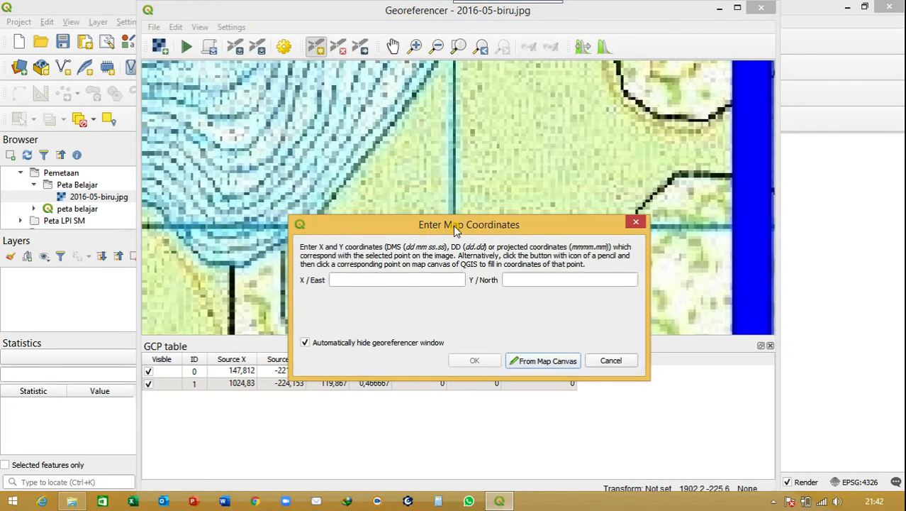
{"action": "left_click", "coordinate": [408, 279]}
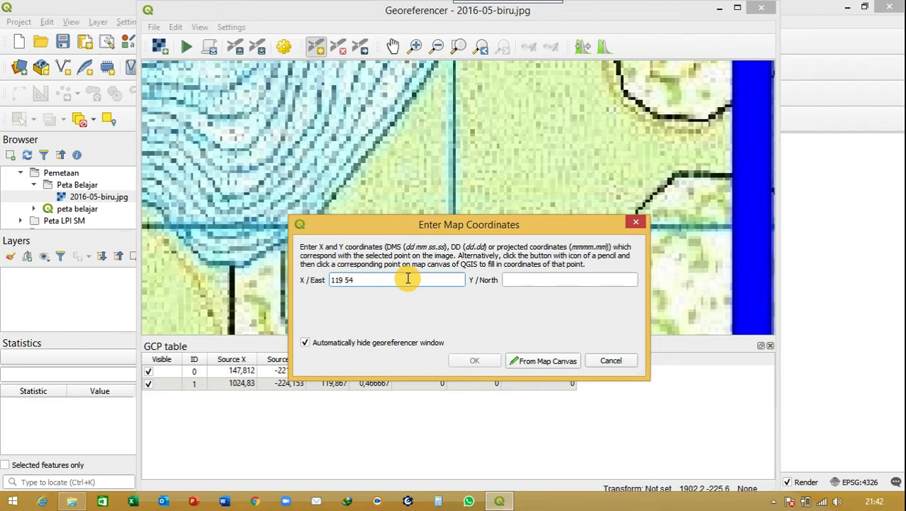
{"action": "left_click", "coordinate": [514, 280]}
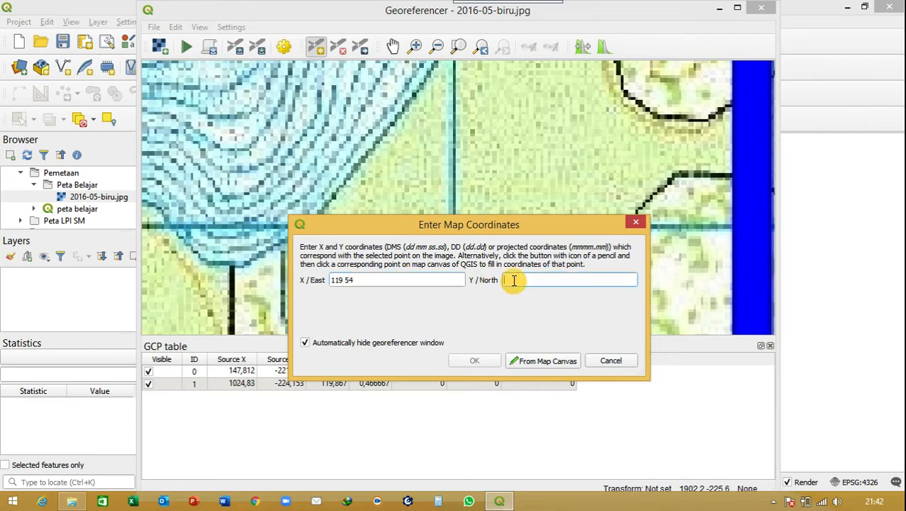
{"action": "type", "text": "0 28"}
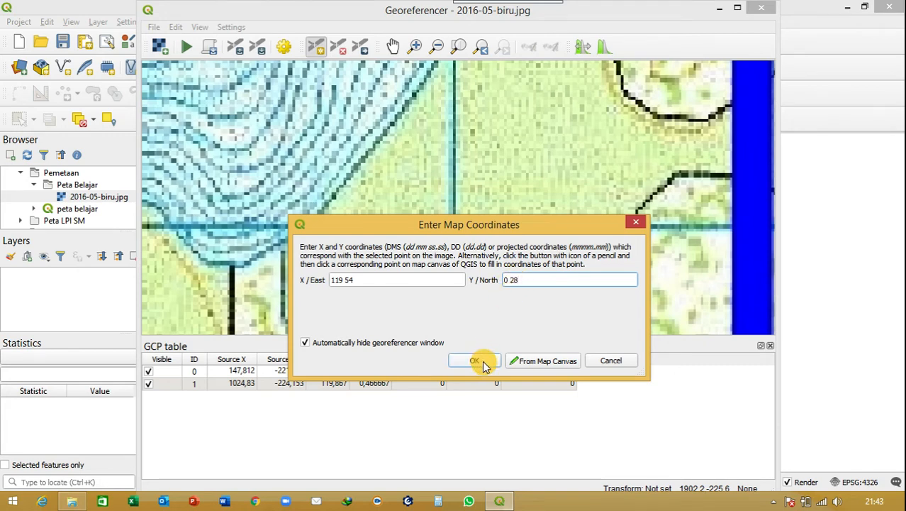
{"action": "left_click", "coordinate": [483, 362]}
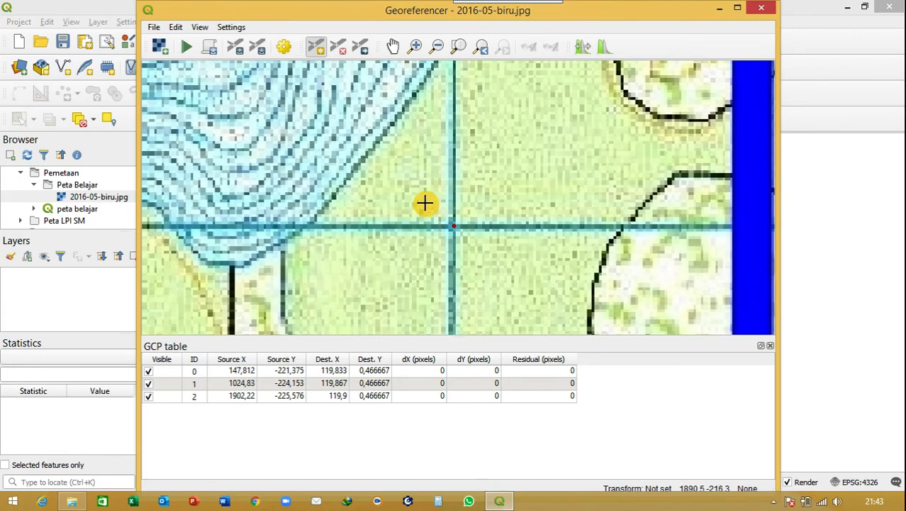
{"action": "scroll", "coordinate": [424, 204], "scroll_direction": "down", "scroll_amount": 2}
{"action": "scroll", "coordinate": [425, 204], "scroll_direction": "down", "scroll_amount": 3}
{"action": "scroll", "coordinate": [400, 207], "scroll_direction": "down", "scroll_amount": 1}
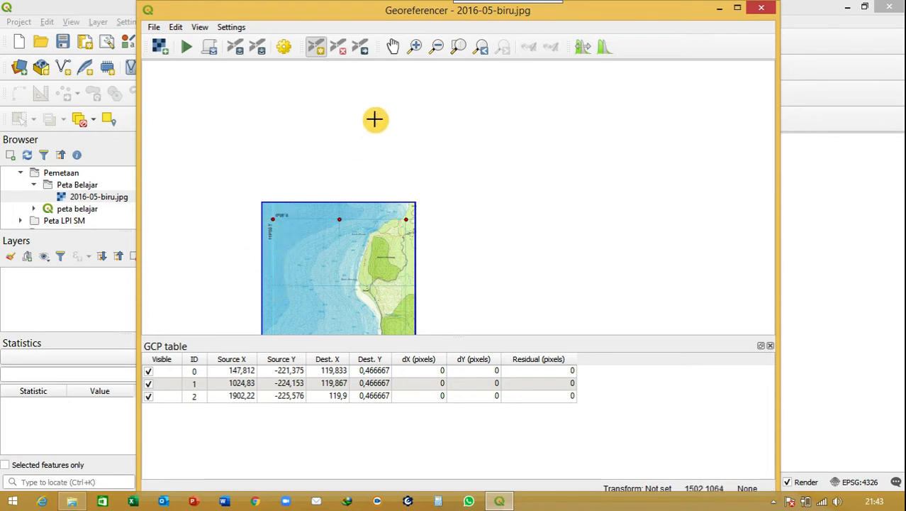
Step: Add a control point at the westernmost intersection of the second horizontal grid line, with X/East 119 50 and Y/North 0 26
{"action": "left_click", "coordinate": [415, 48]}
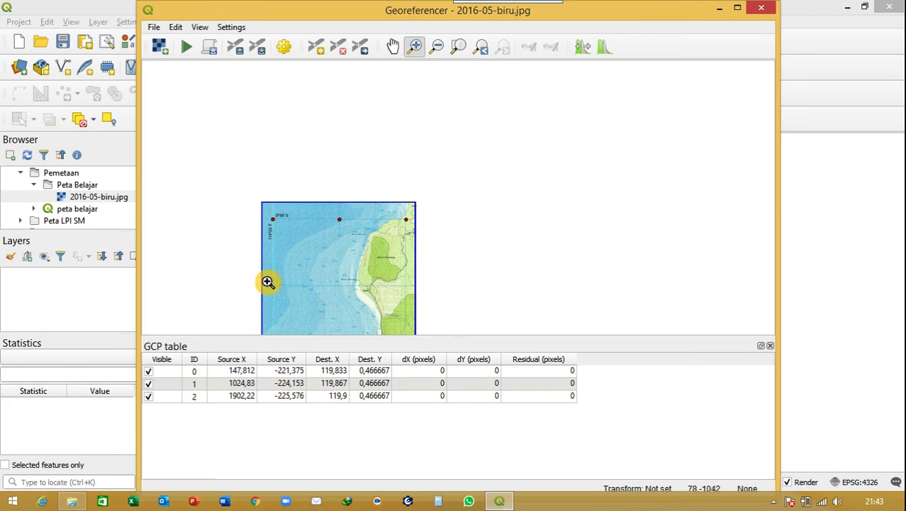
{"action": "left_click_drag", "start_coordinate": [267, 281], "coordinate": [281, 295]}
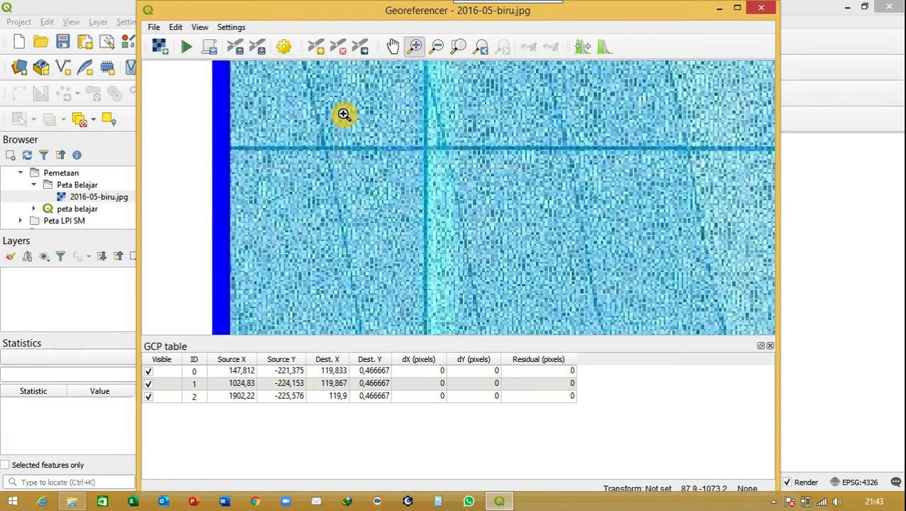
{"action": "left_click", "coordinate": [318, 53]}
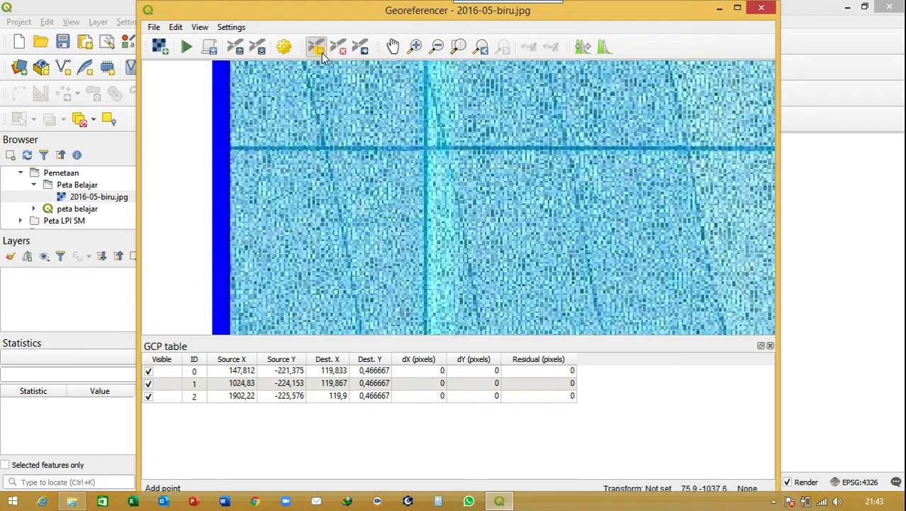
{"action": "left_click", "coordinate": [425, 147]}
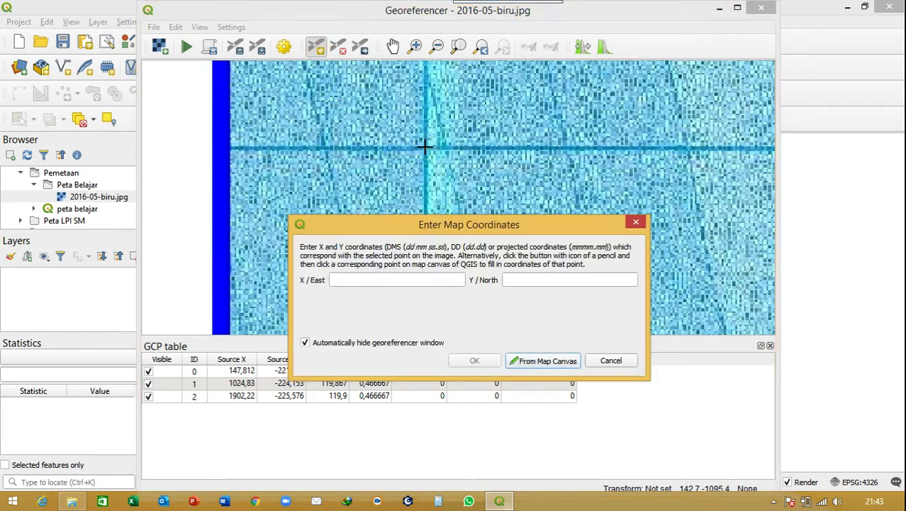
{"action": "left_click", "coordinate": [404, 279]}
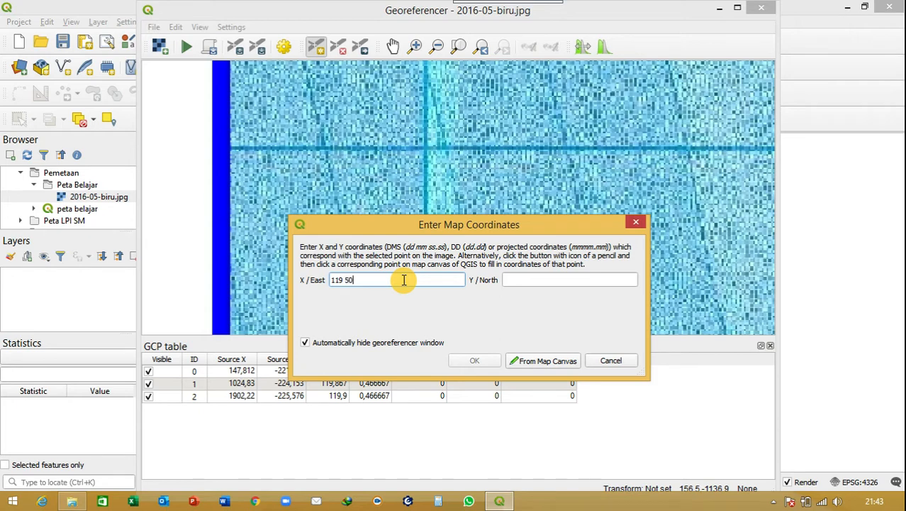
{"action": "left_click", "coordinate": [508, 280]}
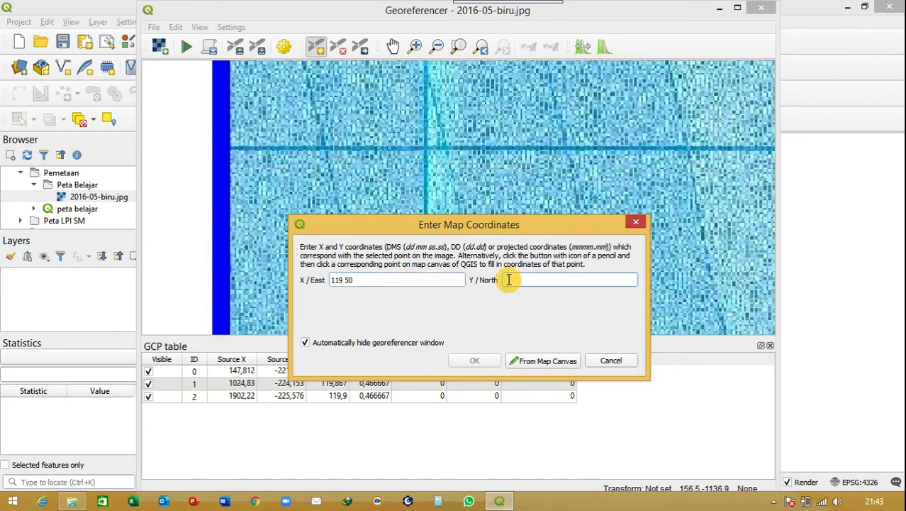
{"action": "type", "text": "0 26"}
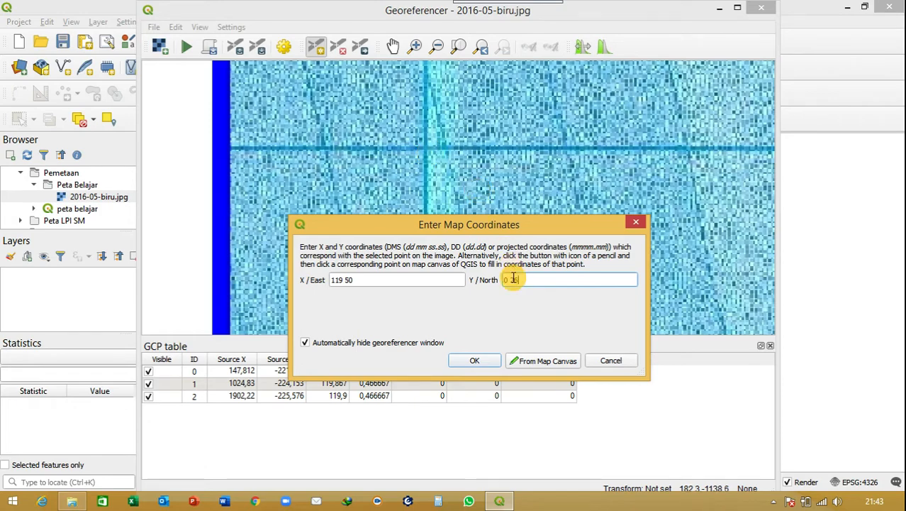
{"action": "left_click", "coordinate": [486, 361]}
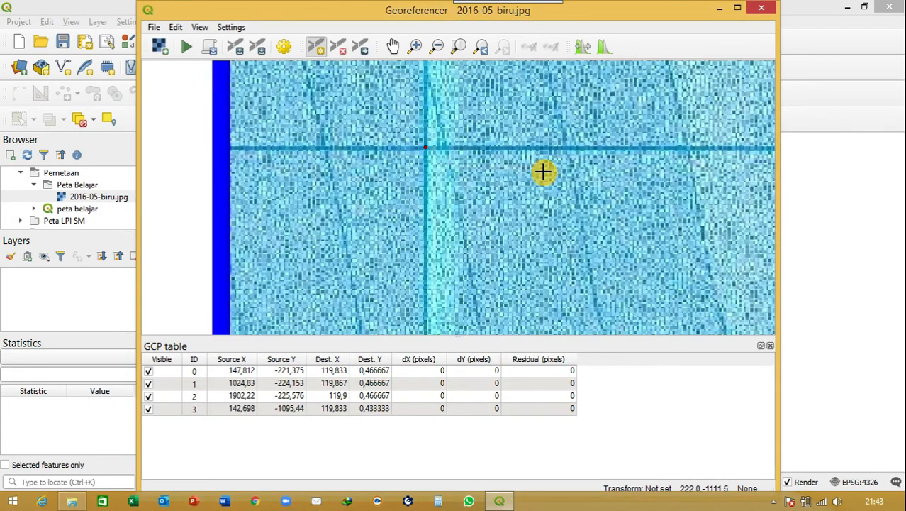
Step: Add a control point at the middle intersection of the second horizontal grid line, with X/East 119 52 and Y/North 0 26
{"action": "scroll", "coordinate": [542, 173], "scroll_direction": "down", "scroll_amount": 2}
{"action": "scroll", "coordinate": [628, 171], "scroll_direction": "down", "scroll_amount": 1}
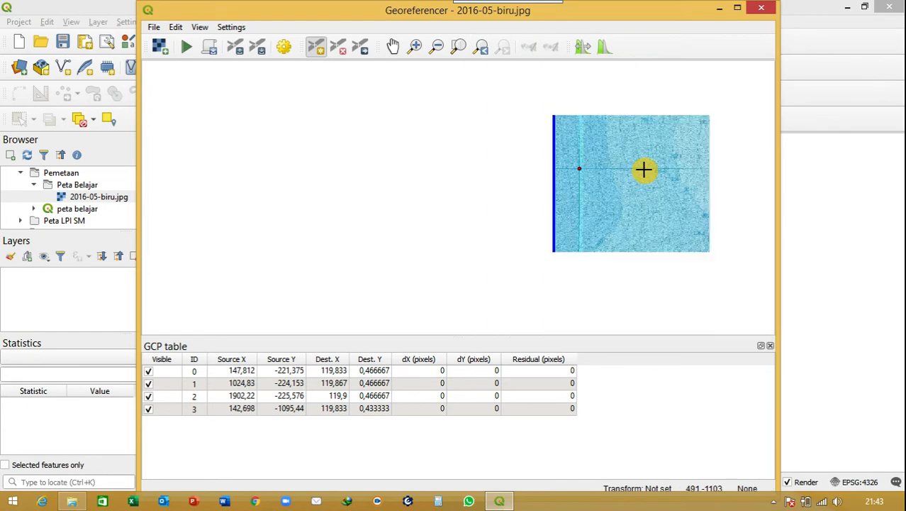
{"action": "left_click", "coordinate": [414, 46]}
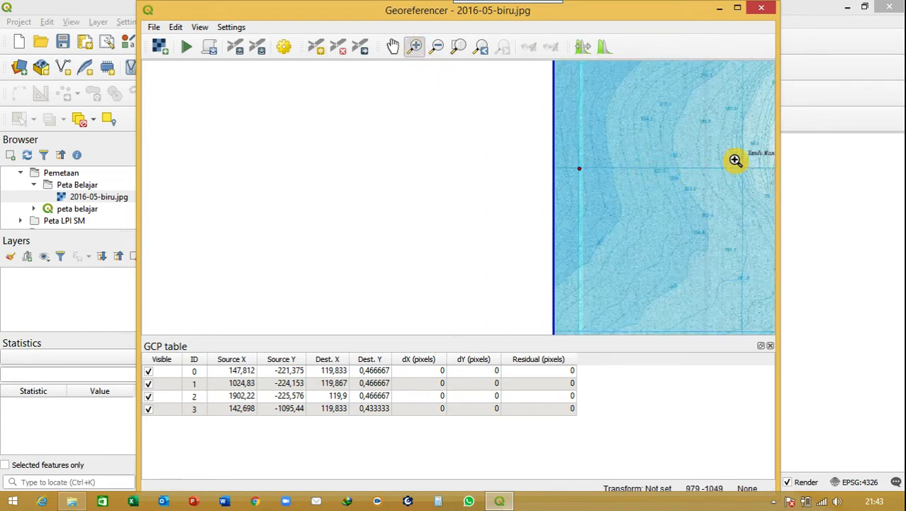
{"action": "left_click_drag", "start_coordinate": [735, 160], "coordinate": [751, 180]}
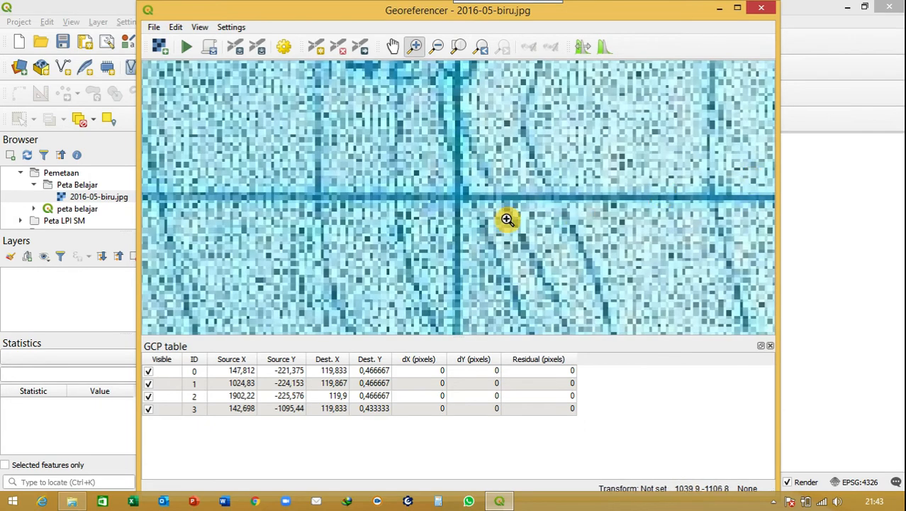
{"action": "left_click", "coordinate": [315, 46]}
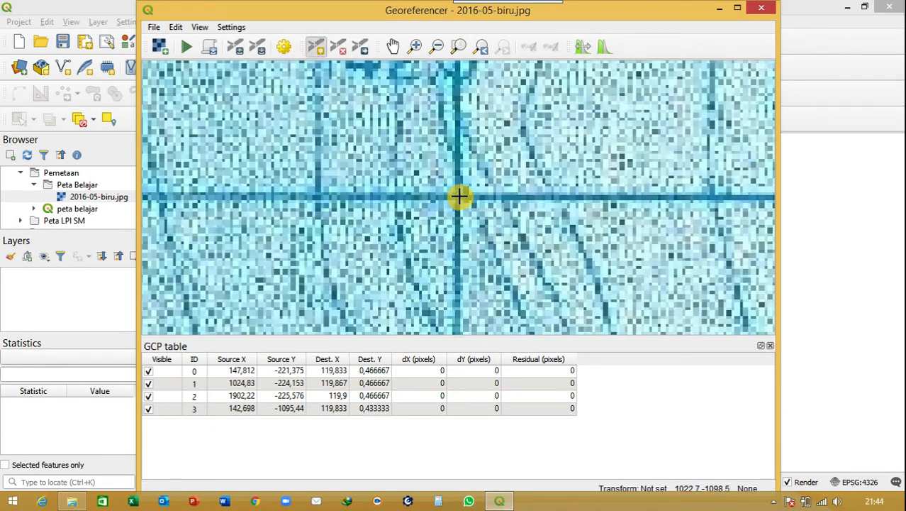
{"action": "left_click", "coordinate": [457, 197]}
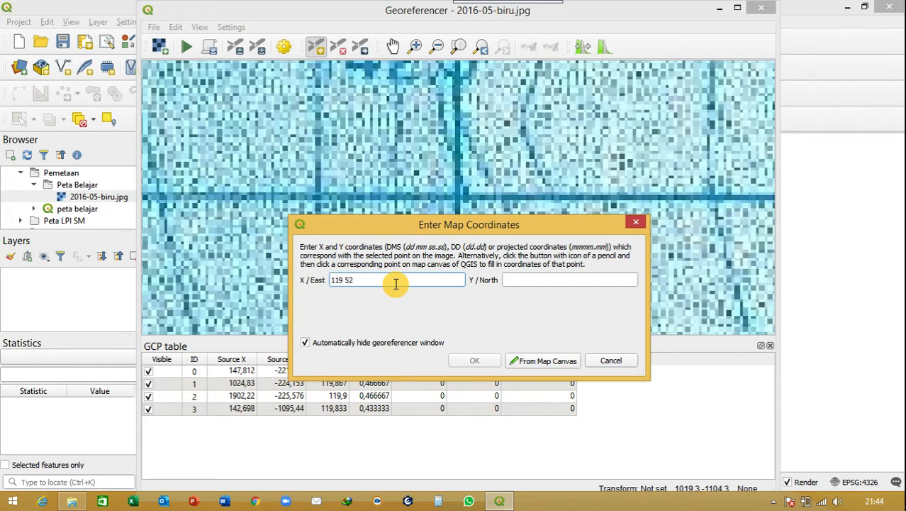
{"action": "left_click", "coordinate": [526, 280]}
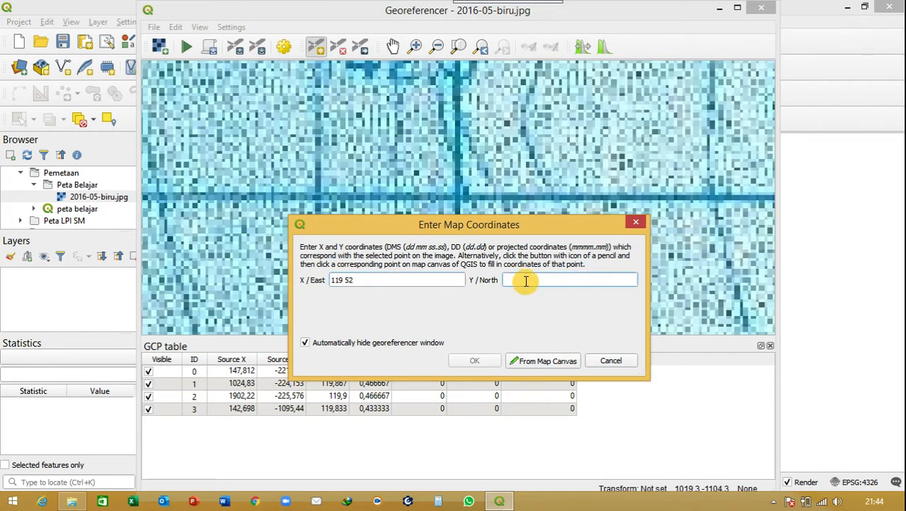
{"action": "type", "text": "0 2"}
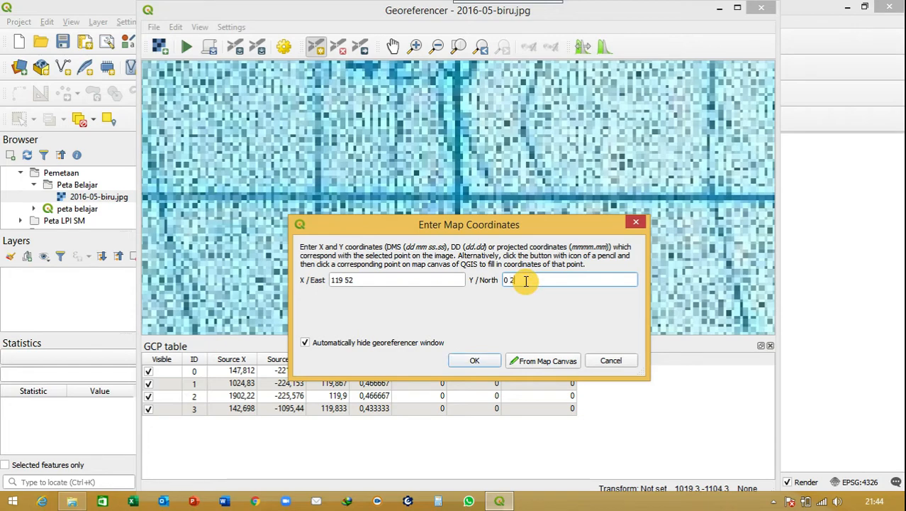
{"action": "type", "text": "6"}
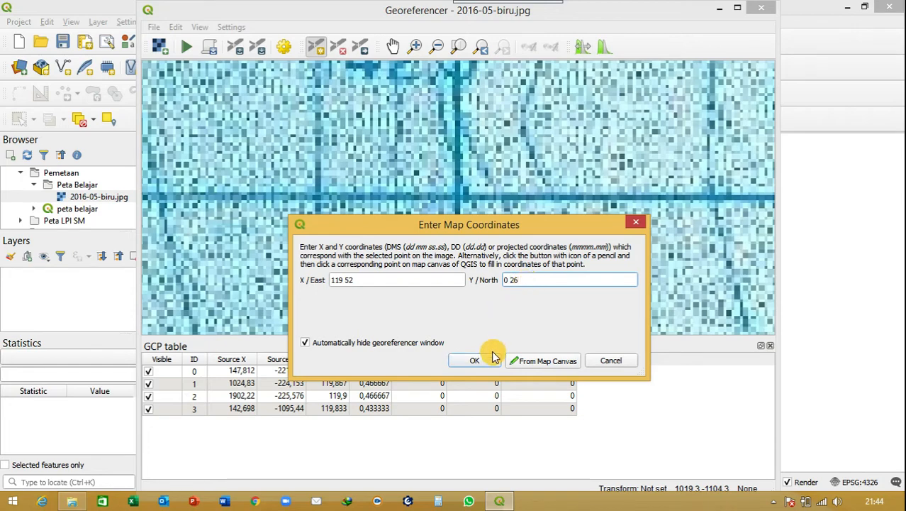
{"action": "left_click", "coordinate": [474, 361]}
Step: Add a control point at the easternmost intersection of the second horizontal grid line, with X/East 119 54 and Y/North 0 26
{"action": "scroll", "coordinate": [557, 252], "scroll_direction": "down", "scroll_amount": 5}
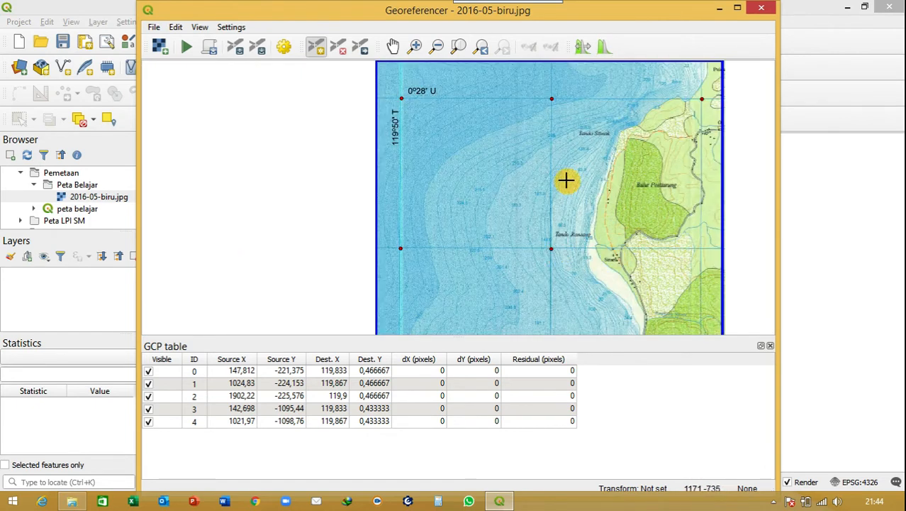
{"action": "left_click", "coordinate": [415, 46]}
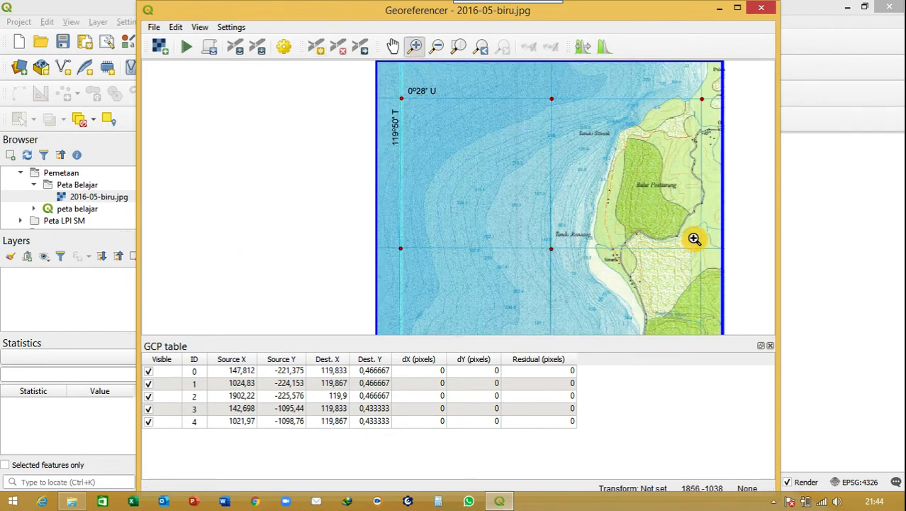
{"action": "left_click_drag", "start_coordinate": [695, 242], "coordinate": [708, 256]}
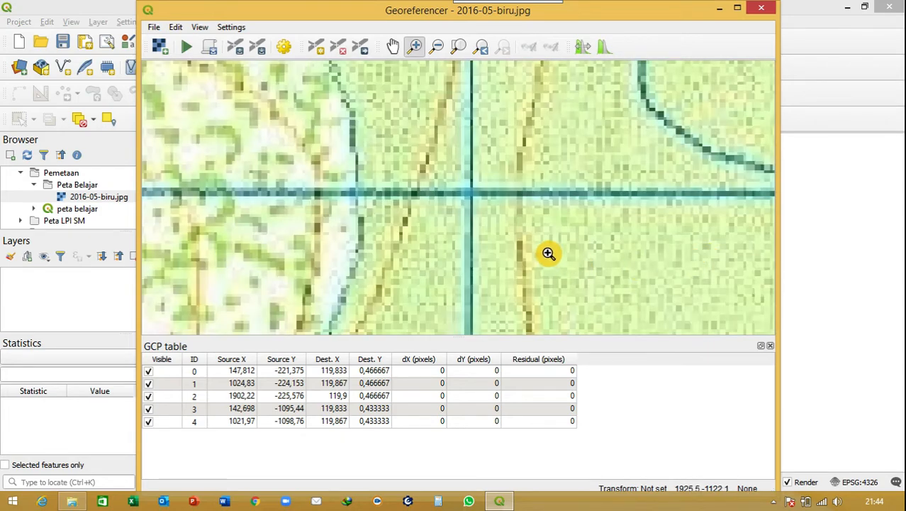
{"action": "left_click", "coordinate": [316, 47]}
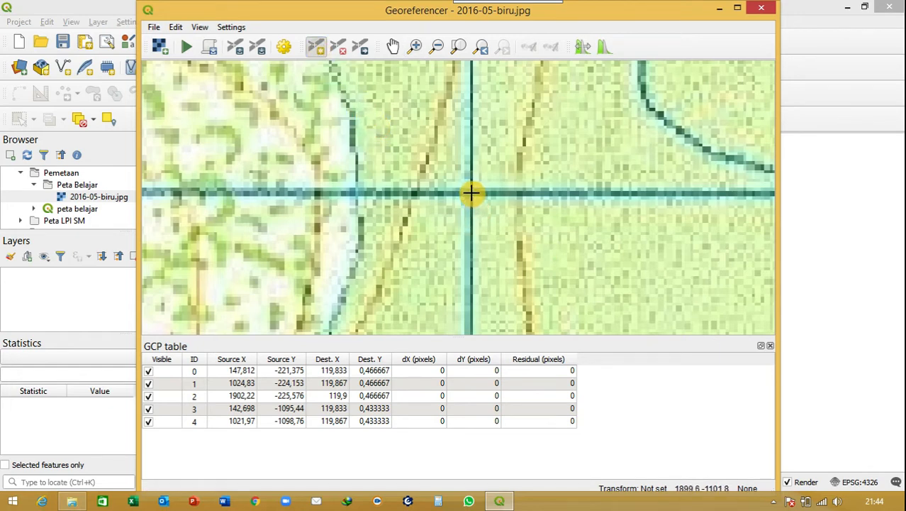
{"action": "left_click", "coordinate": [472, 193]}
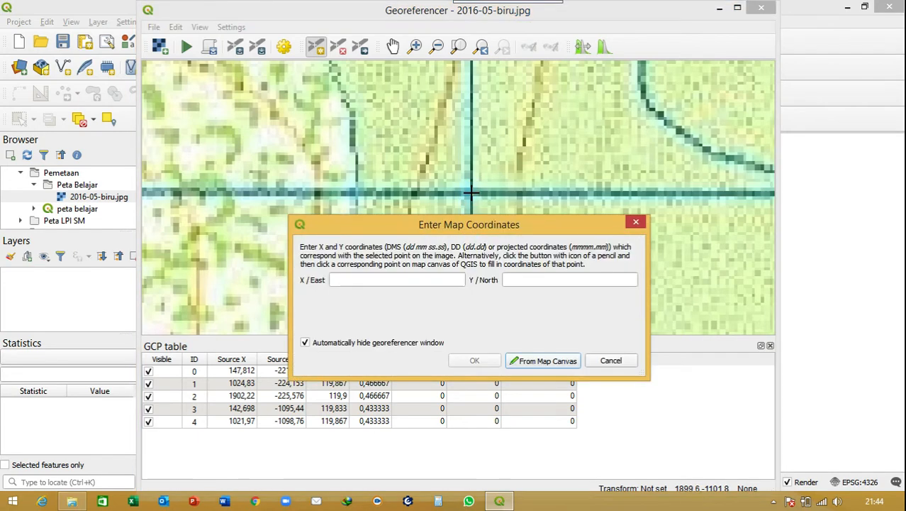
{"action": "left_click", "coordinate": [402, 278]}
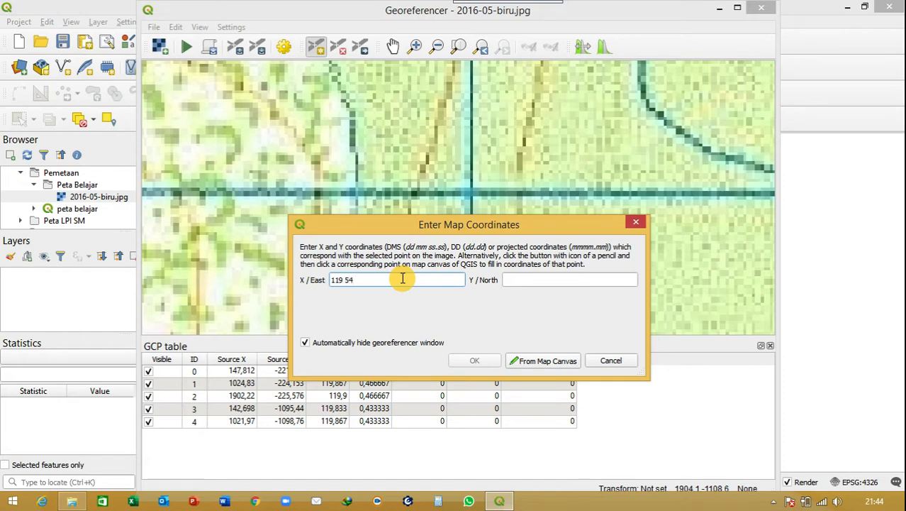
{"action": "left_click", "coordinate": [509, 278]}
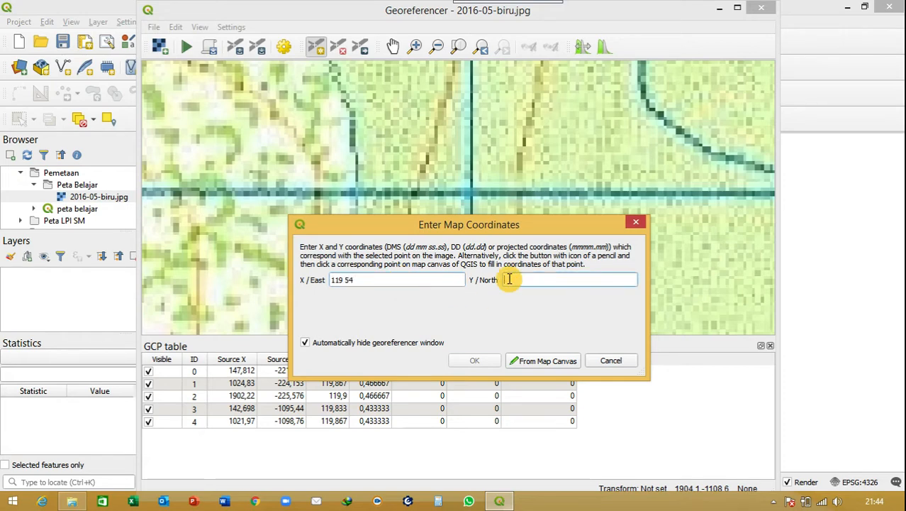
{"action": "type", "text": "0"}
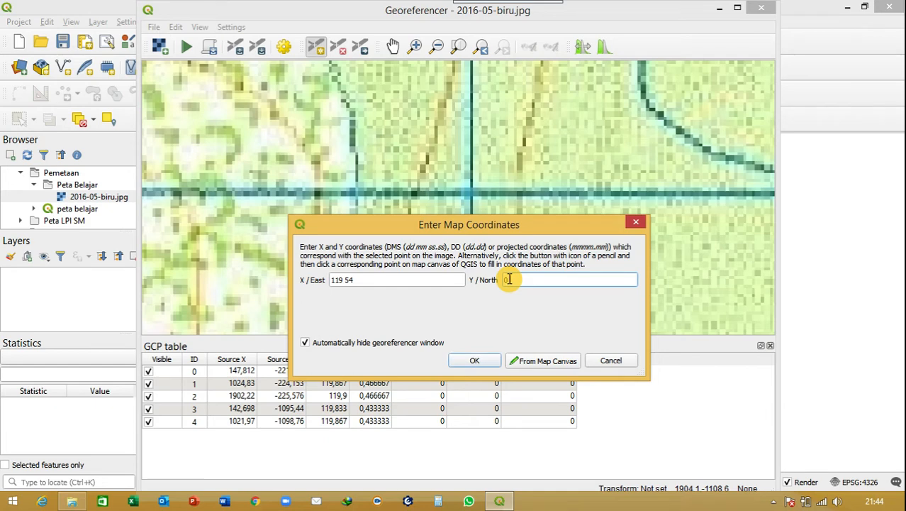
{"action": "type", "text": " 26"}
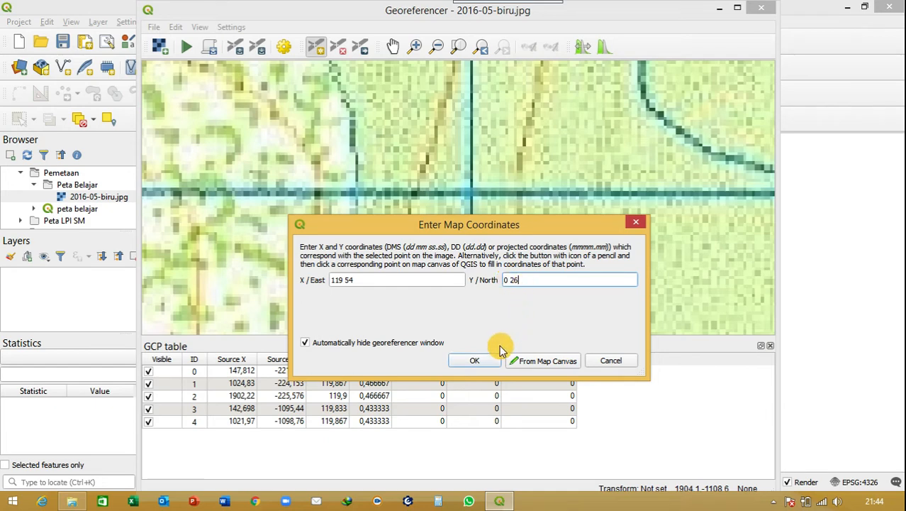
{"action": "left_click", "coordinate": [474, 361]}
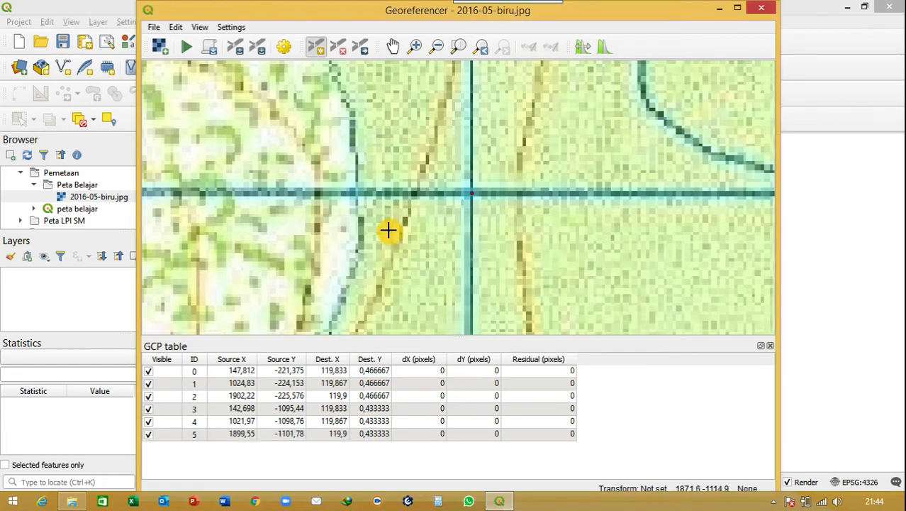
Step: Add a control point at the westernmost intersection of the third horizontal grid line, with X/East 119 50 and Y/North 0 24
{"action": "scroll", "coordinate": [380, 223], "scroll_direction": "down", "scroll_amount": 2}
{"action": "scroll", "coordinate": [320, 233], "scroll_direction": "down", "scroll_amount": 2}
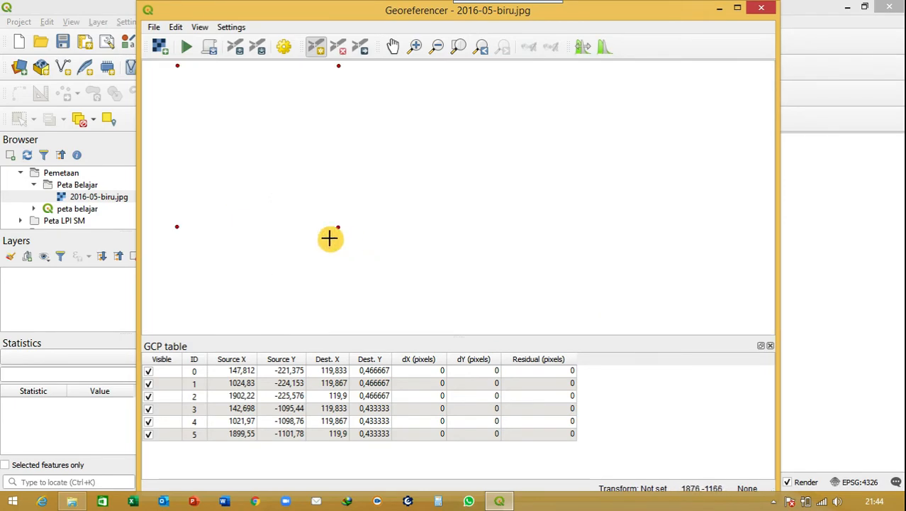
{"action": "scroll", "coordinate": [164, 236], "scroll_direction": "down", "scroll_amount": 2}
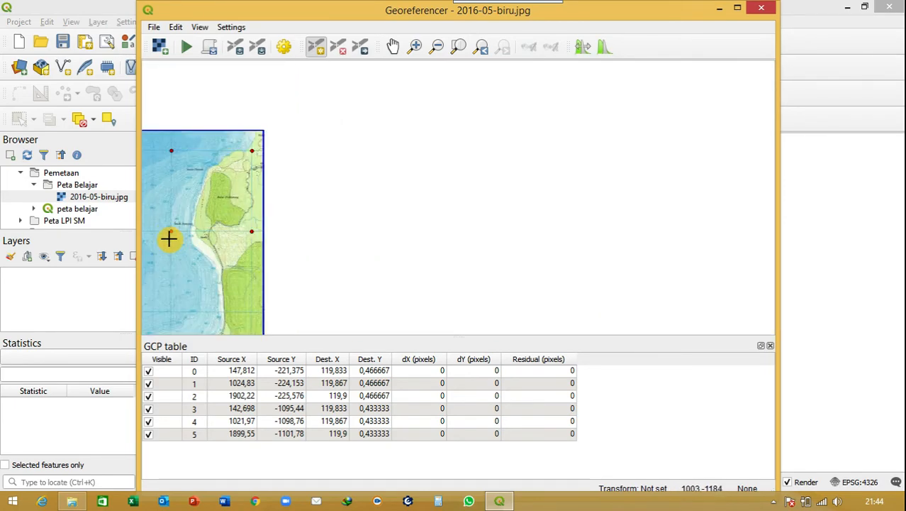
{"action": "left_click", "coordinate": [391, 47]}
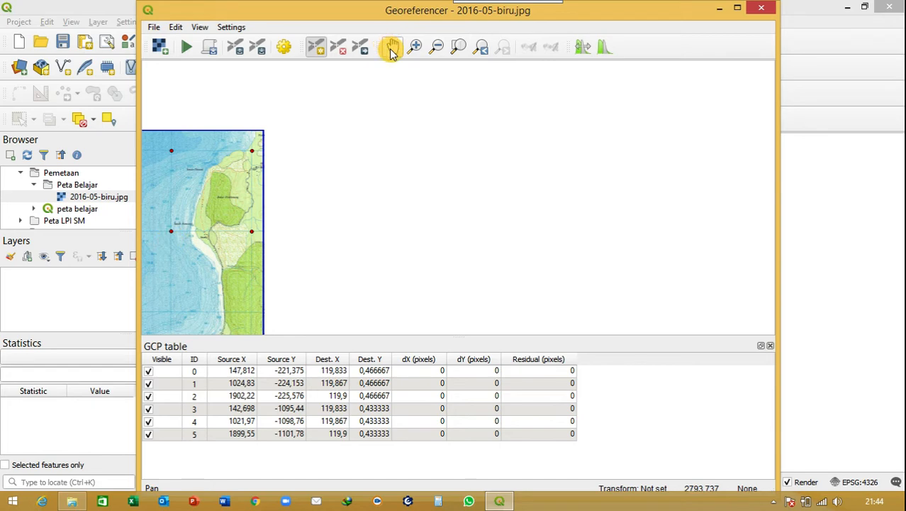
{"action": "left_click_drag", "start_coordinate": [226, 213], "coordinate": [524, 198]}
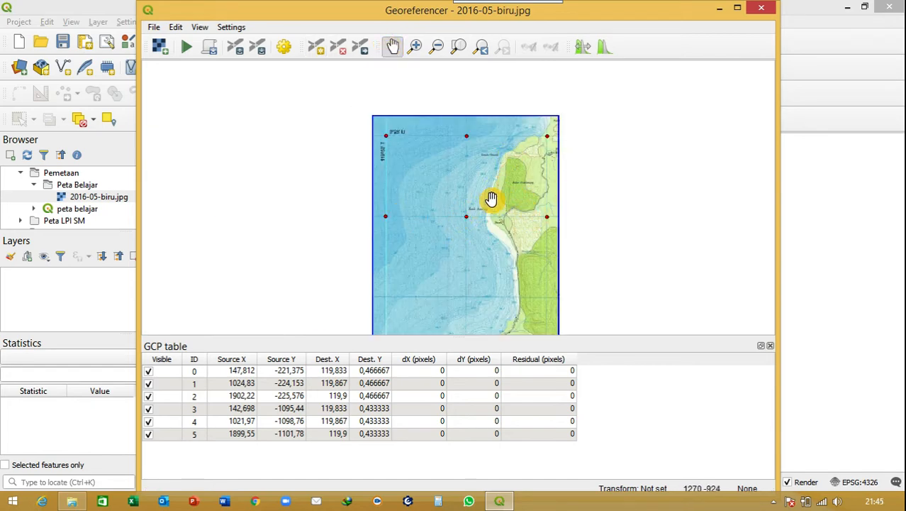
{"action": "left_click_drag", "start_coordinate": [442, 223], "coordinate": [436, 188]}
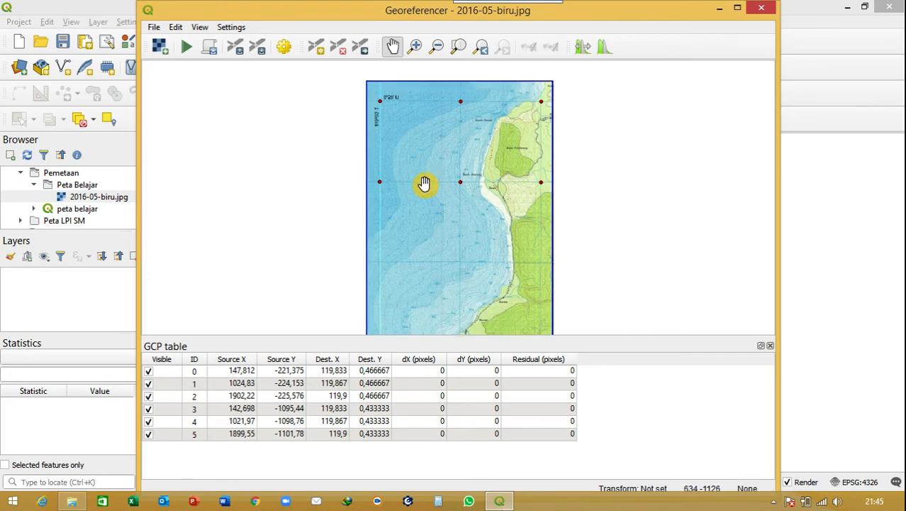
{"action": "left_click", "coordinate": [319, 50]}
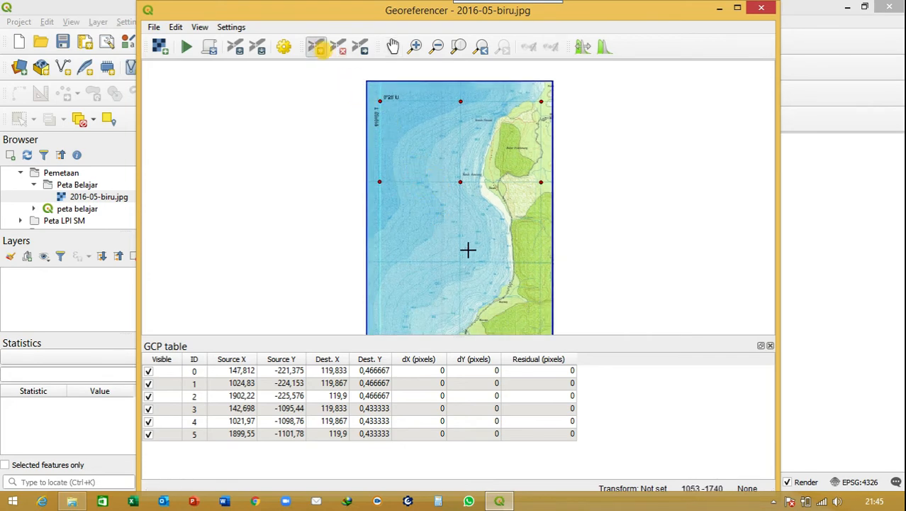
{"action": "left_click", "coordinate": [416, 49]}
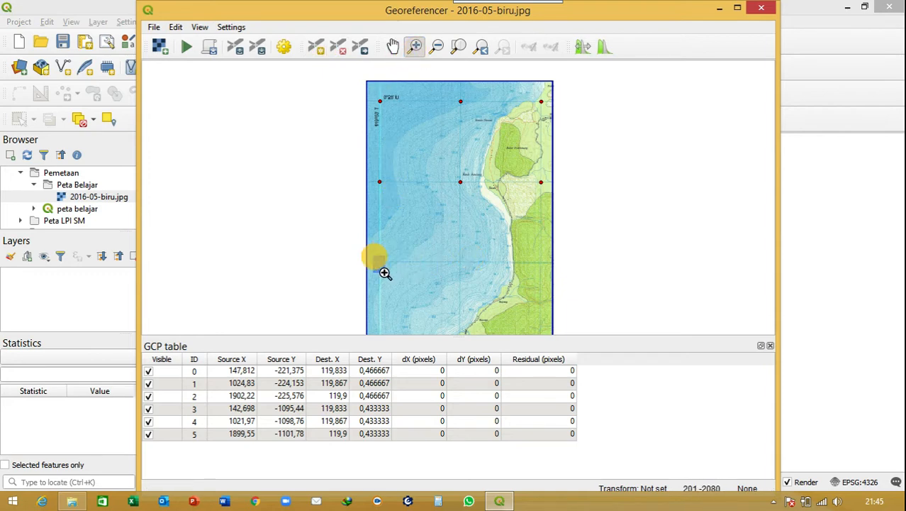
{"action": "left_click_drag", "start_coordinate": [385, 273], "coordinate": [388, 272]}
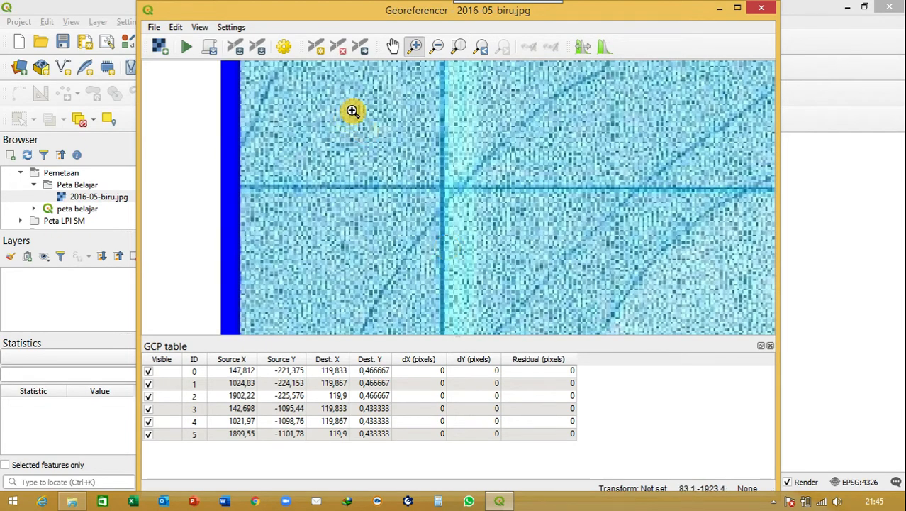
{"action": "left_click", "coordinate": [317, 46]}
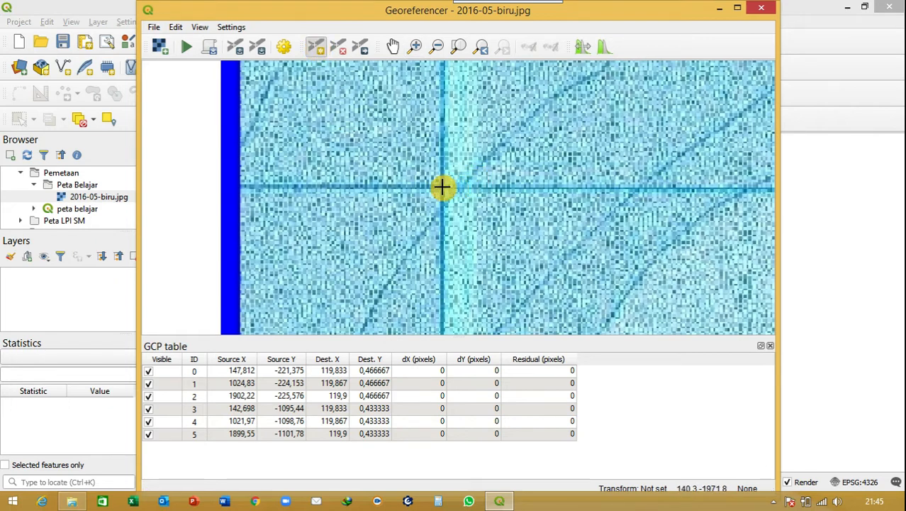
{"action": "left_click", "coordinate": [442, 187]}
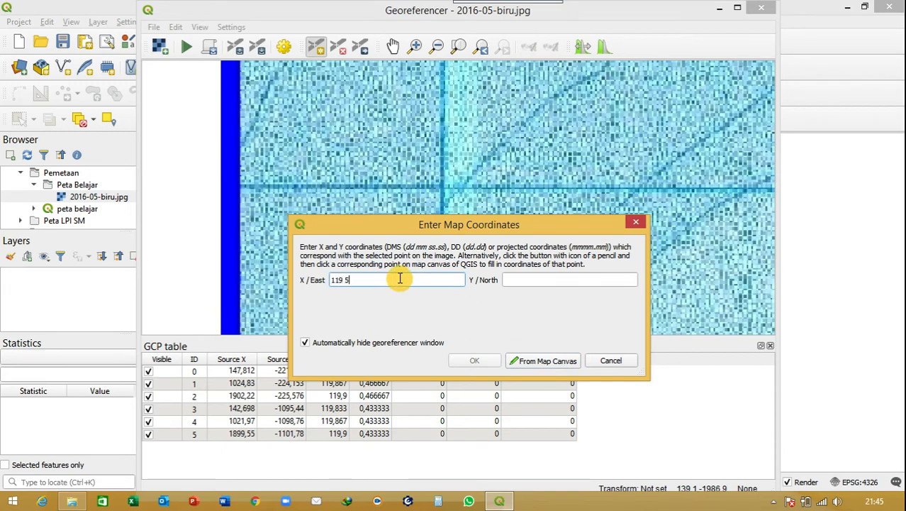
{"action": "left_click", "coordinate": [519, 280]}
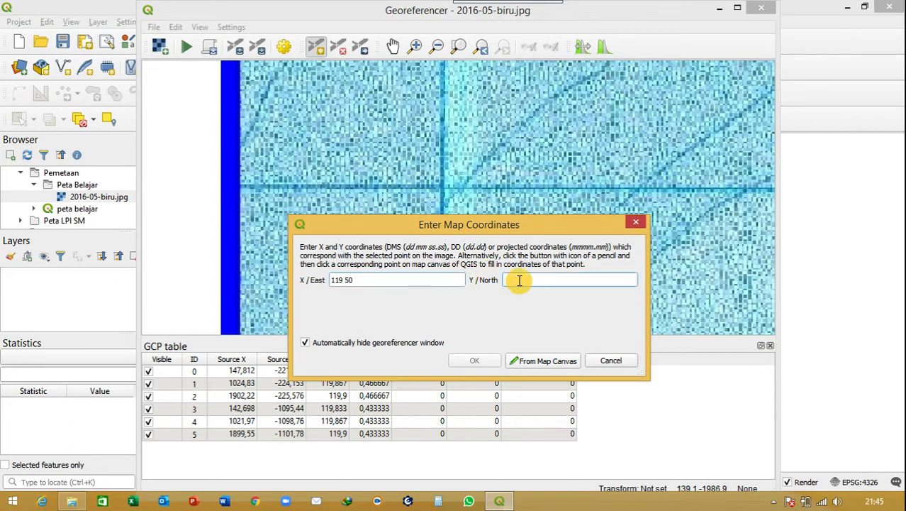
{"action": "type", "text": "0 24"}
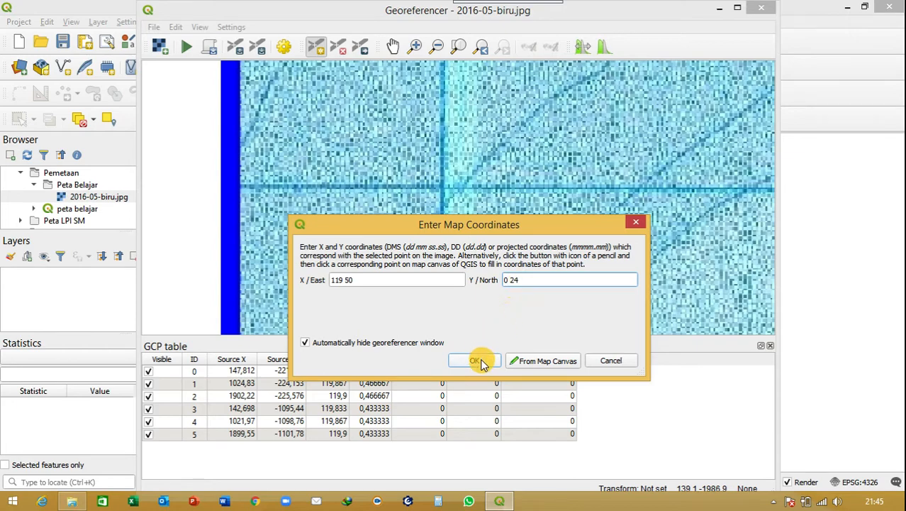
{"action": "left_click", "coordinate": [475, 361]}
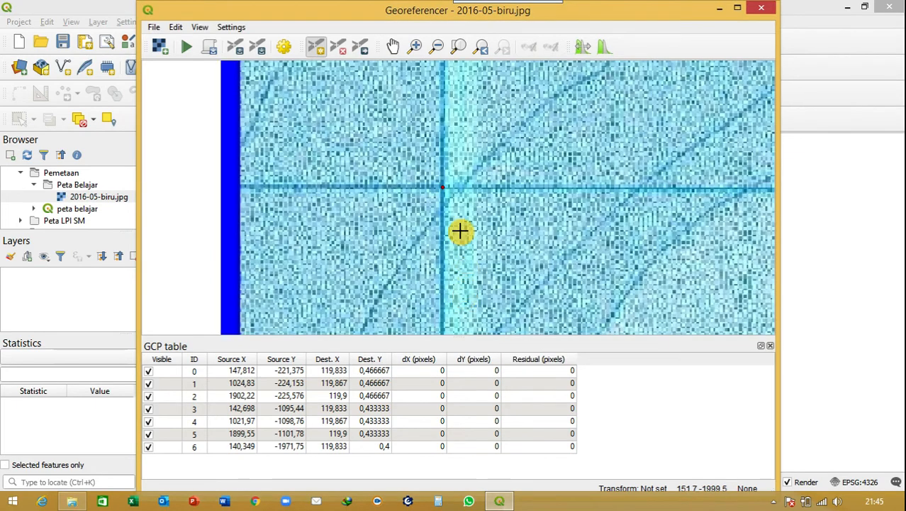
Step: Add a control point at the middle intersection of the third horizontal grid line, with X/East 119 52 and Y/North 0 24
{"action": "scroll", "coordinate": [495, 183], "scroll_direction": "down", "scroll_amount": 5}
{"action": "scroll", "coordinate": [495, 183], "scroll_direction": "up", "scroll_amount": 5}
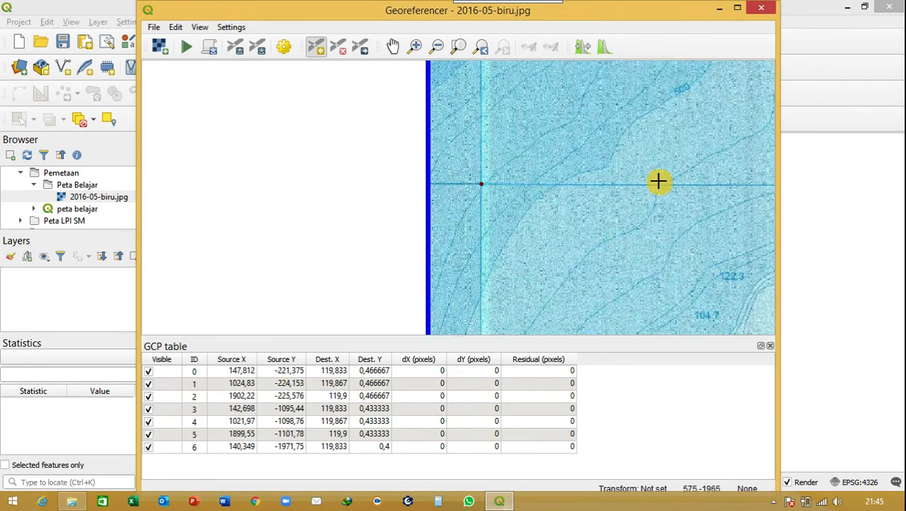
{"action": "scroll", "coordinate": [733, 183], "scroll_direction": "down", "scroll_amount": 2}
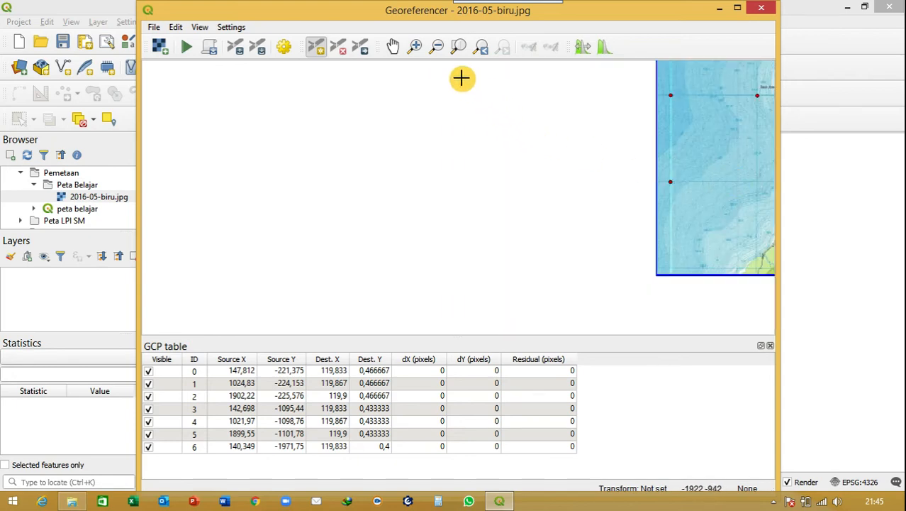
{"action": "left_click", "coordinate": [416, 47]}
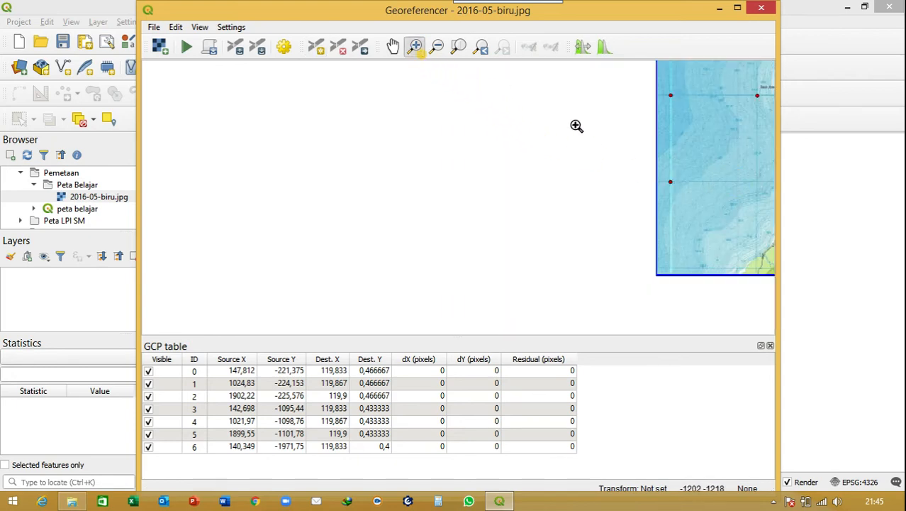
{"action": "left_click", "coordinate": [761, 186]}
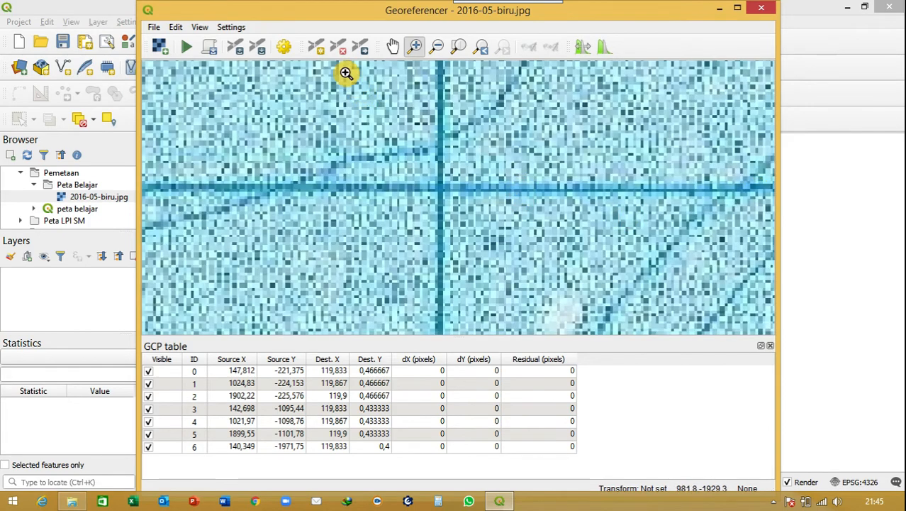
{"action": "left_click", "coordinate": [317, 47]}
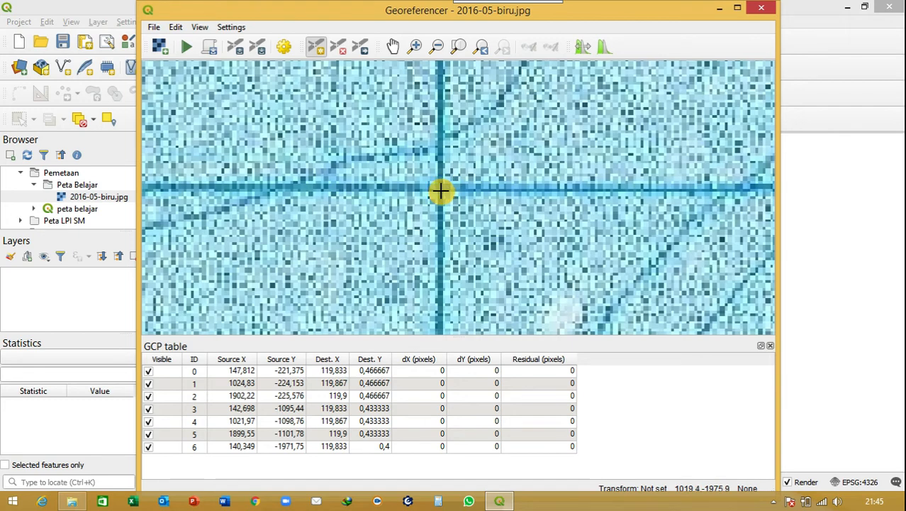
{"action": "left_click", "coordinate": [441, 189]}
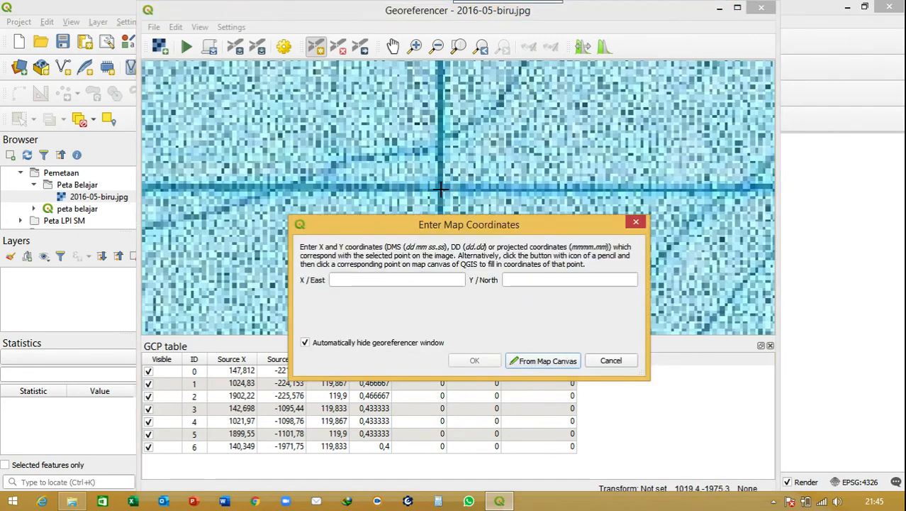
{"action": "left_click", "coordinate": [396, 279]}
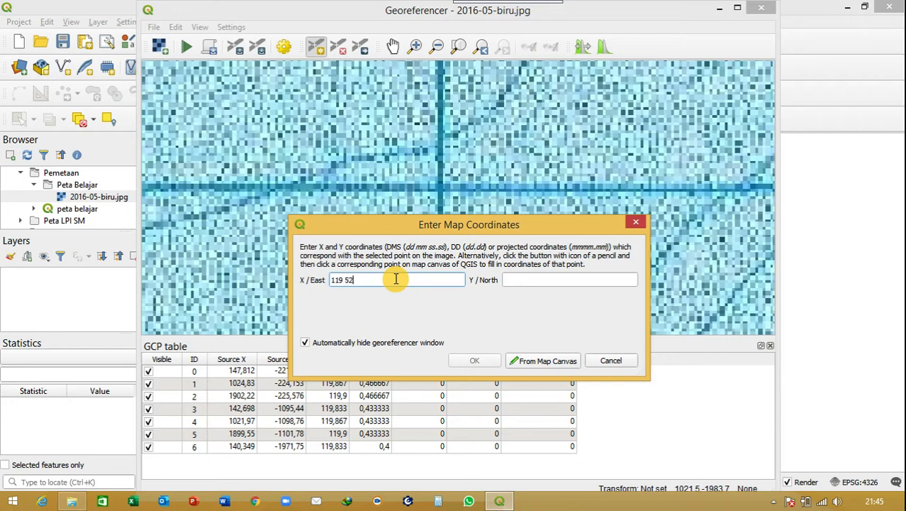
{"action": "left_click", "coordinate": [528, 279]}
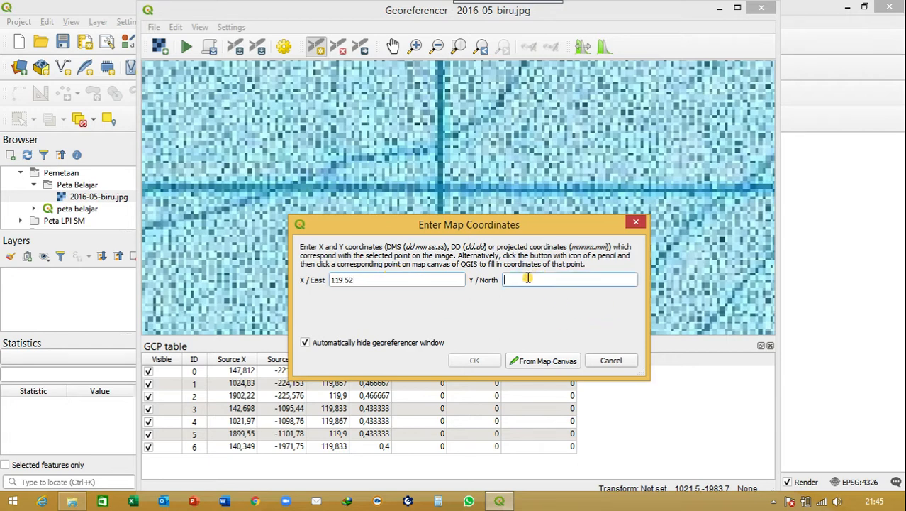
{"action": "type", "text": "0 24"}
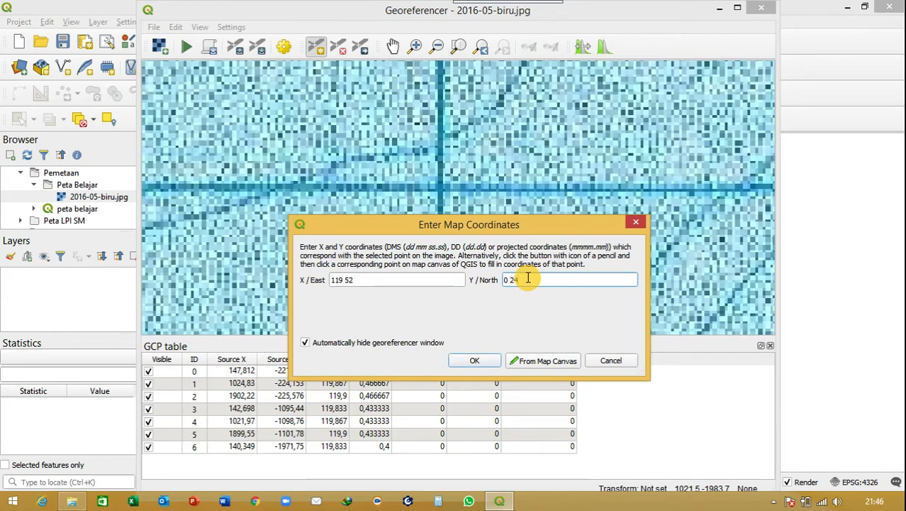
{"action": "left_click", "coordinate": [476, 361]}
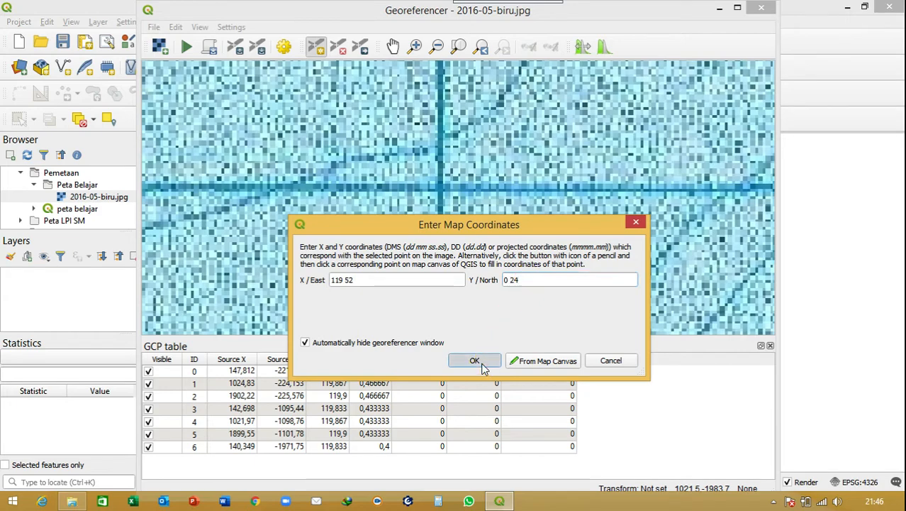
Step: Add a control point at the easternmost intersection of the third horizontal grid line, with X/East 119 54 and Y/North 0 24
{"action": "left_click", "coordinate": [437, 46]}
{"action": "left_click", "coordinate": [469, 149]}
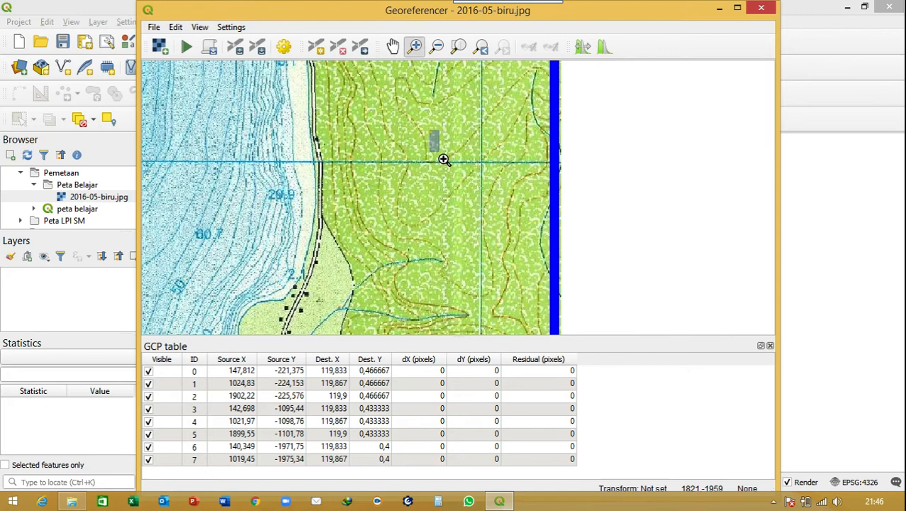
{"action": "left_click_drag", "start_coordinate": [428, 130], "coordinate": [531, 220]}
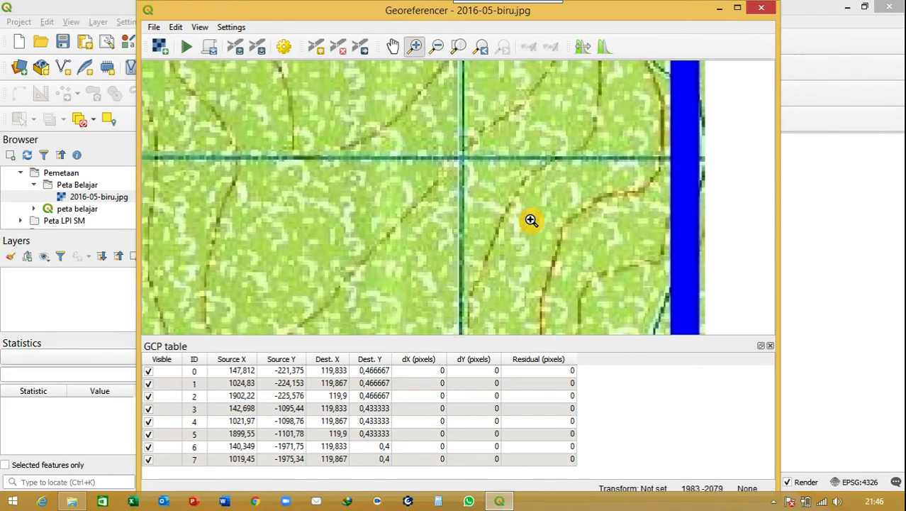
{"action": "left_click", "coordinate": [317, 51]}
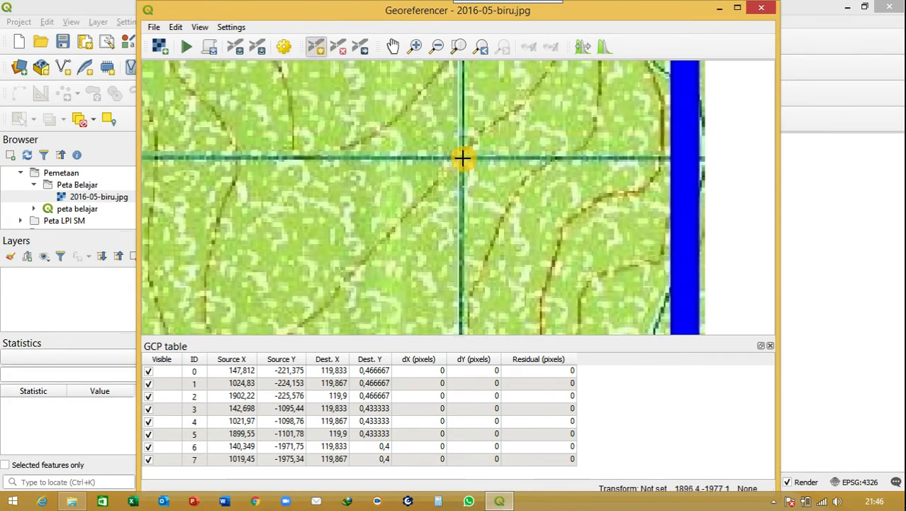
{"action": "left_click", "coordinate": [461, 159]}
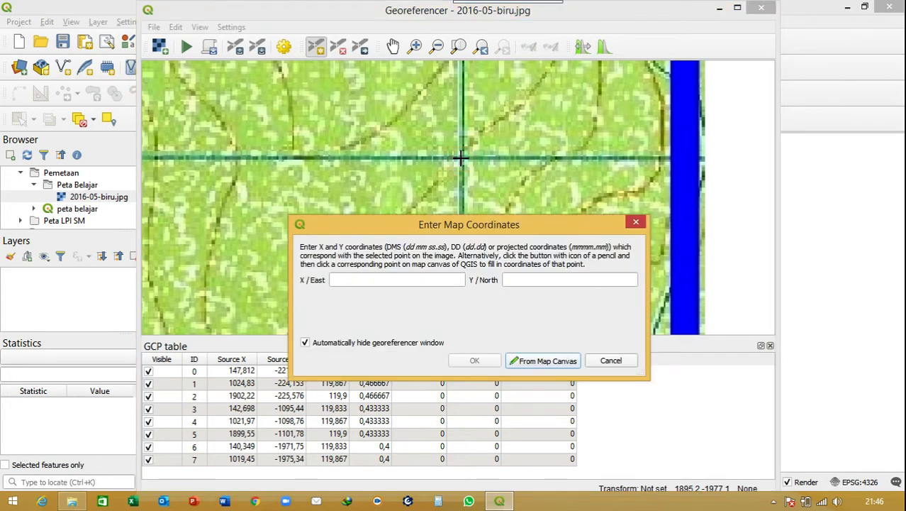
{"action": "left_click", "coordinate": [408, 280]}
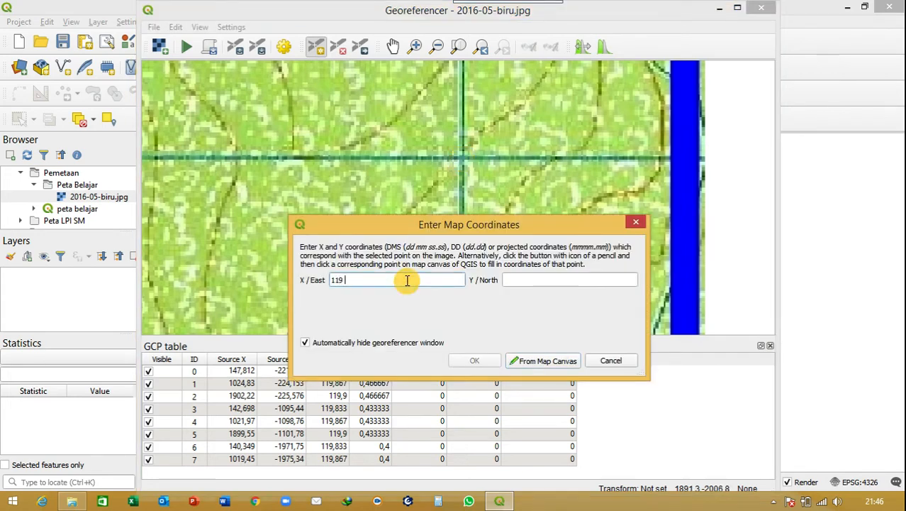
{"action": "left_click", "coordinate": [513, 279]}
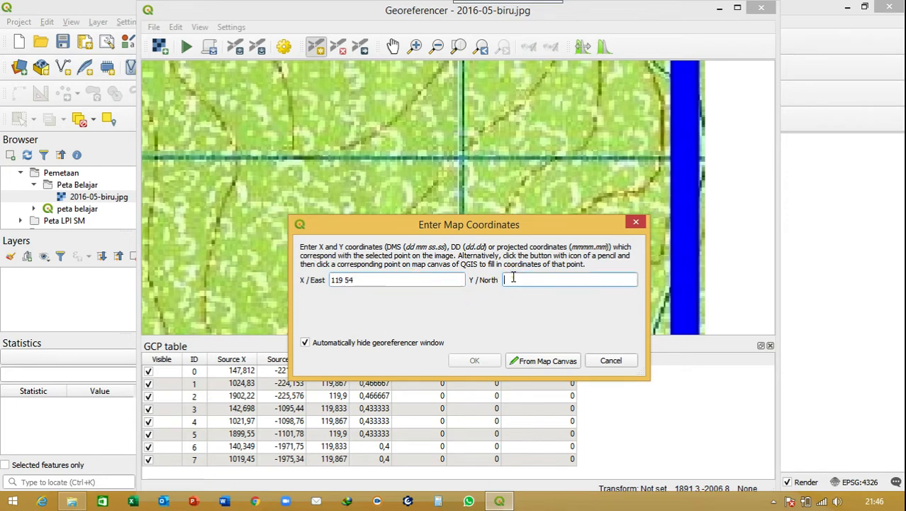
{"action": "type", "text": "0"}
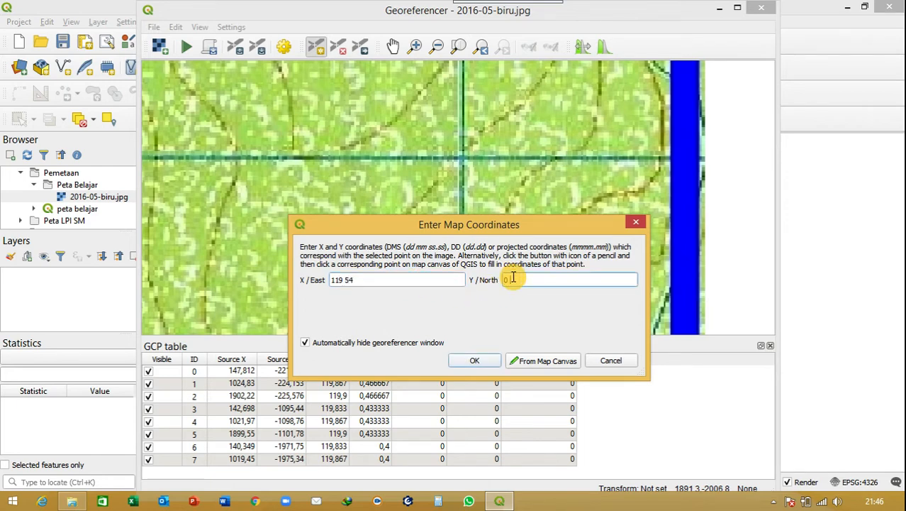
{"action": "type", "text": " 24"}
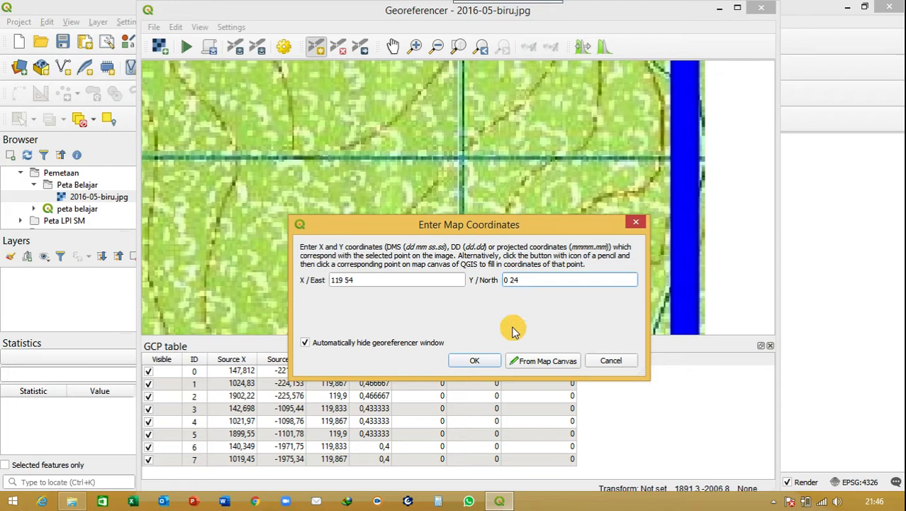
{"action": "left_click", "coordinate": [474, 361]}
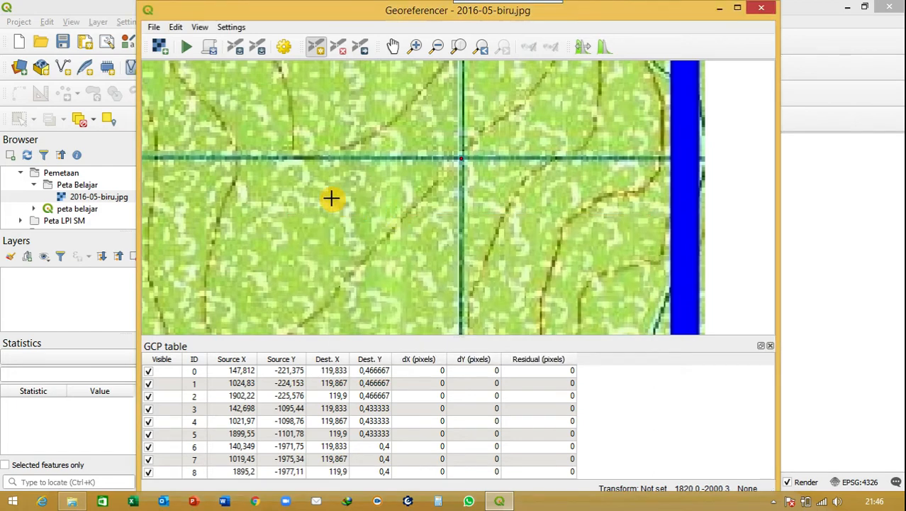
Step: Add a control point at the westernmost intersection of the fourth horizontal grid line, with X/East 119 50 and Y/North 0 22
{"action": "scroll", "coordinate": [331, 199], "scroll_direction": "down", "scroll_amount": 3}
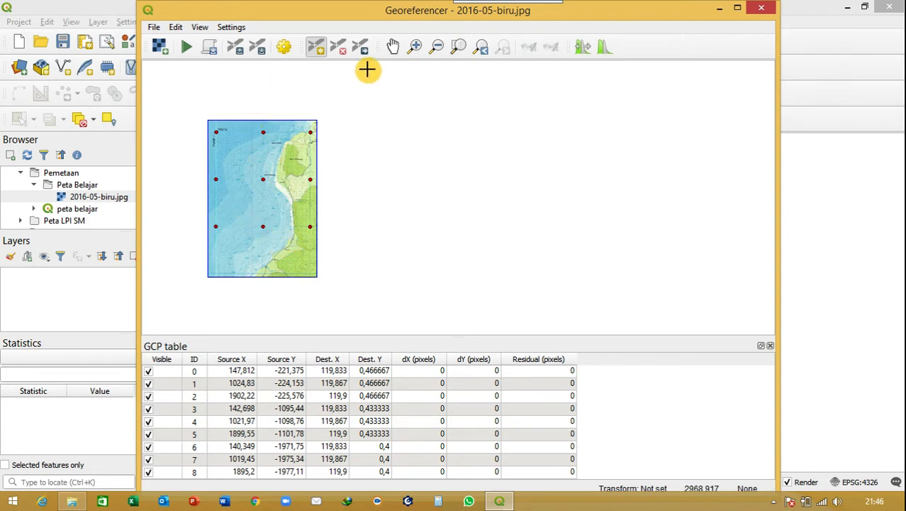
{"action": "left_click", "coordinate": [417, 48]}
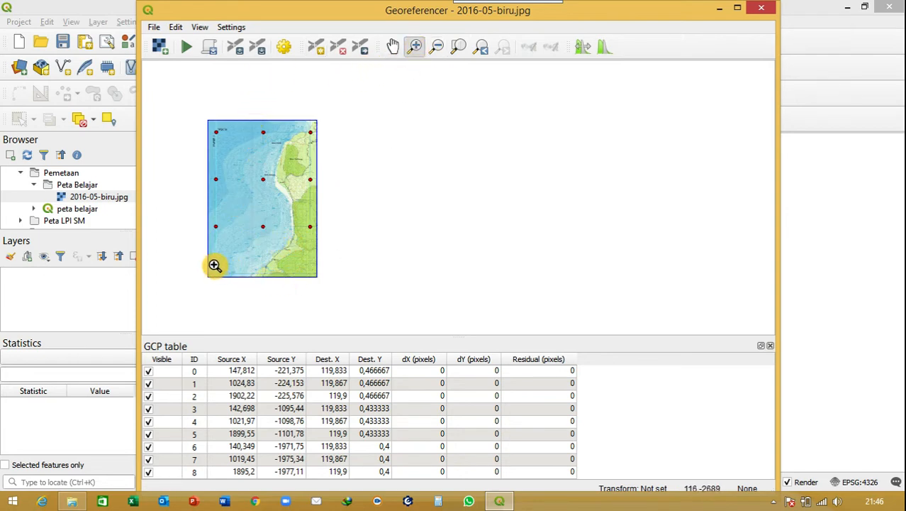
{"action": "left_click_drag", "start_coordinate": [210, 267], "coordinate": [225, 279]}
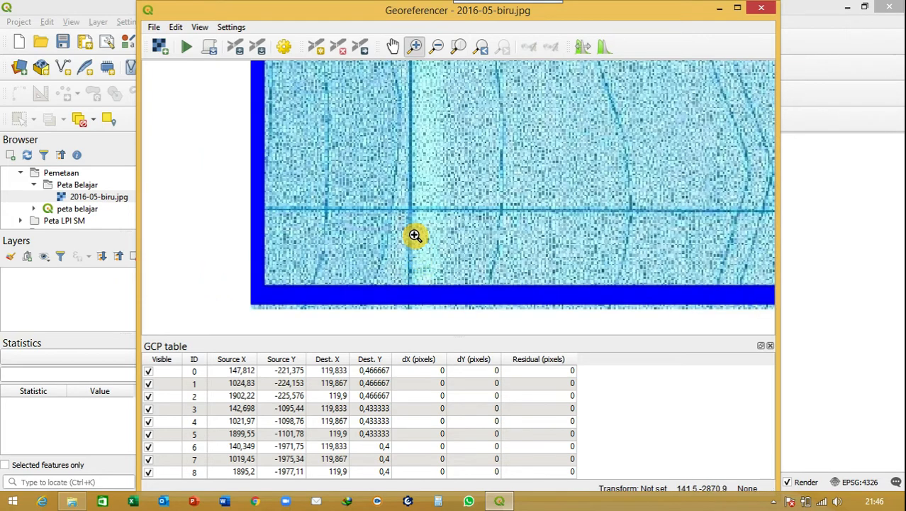
{"action": "left_click_drag", "start_coordinate": [357, 163], "coordinate": [482, 270]}
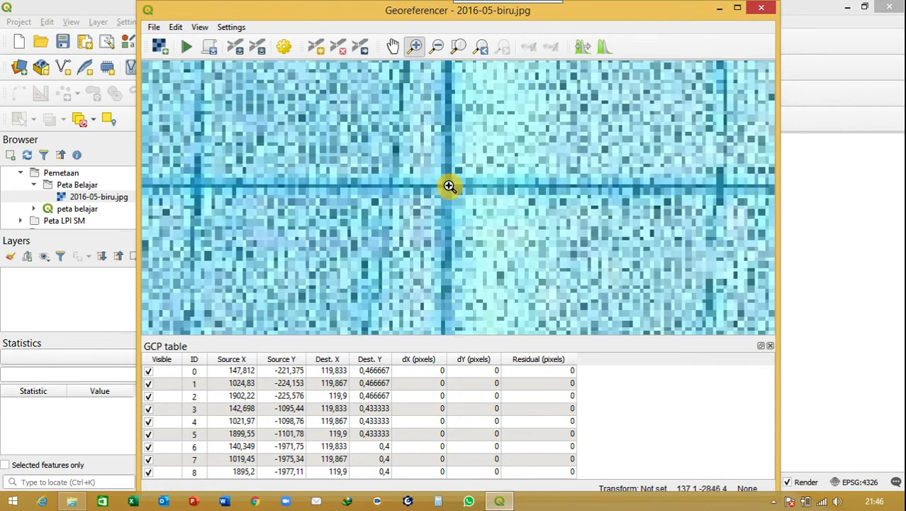
{"action": "left_click", "coordinate": [317, 46]}
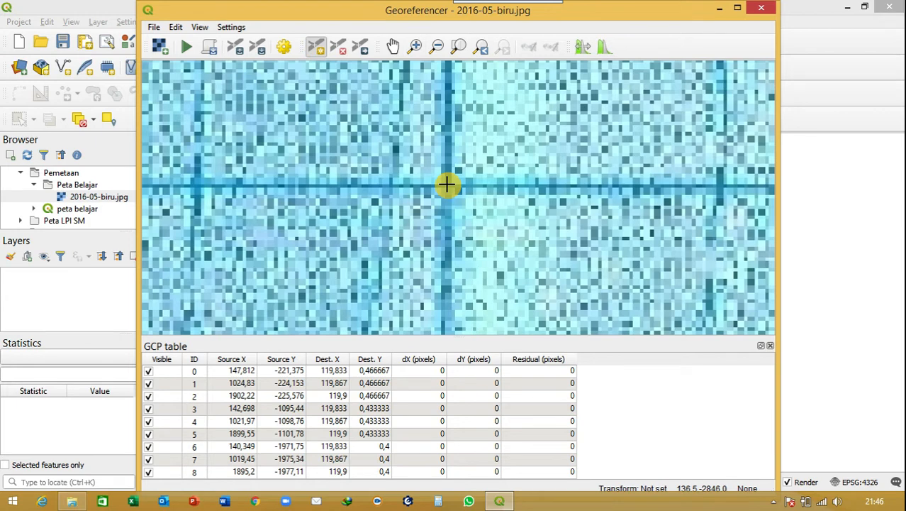
{"action": "left_click", "coordinate": [446, 185]}
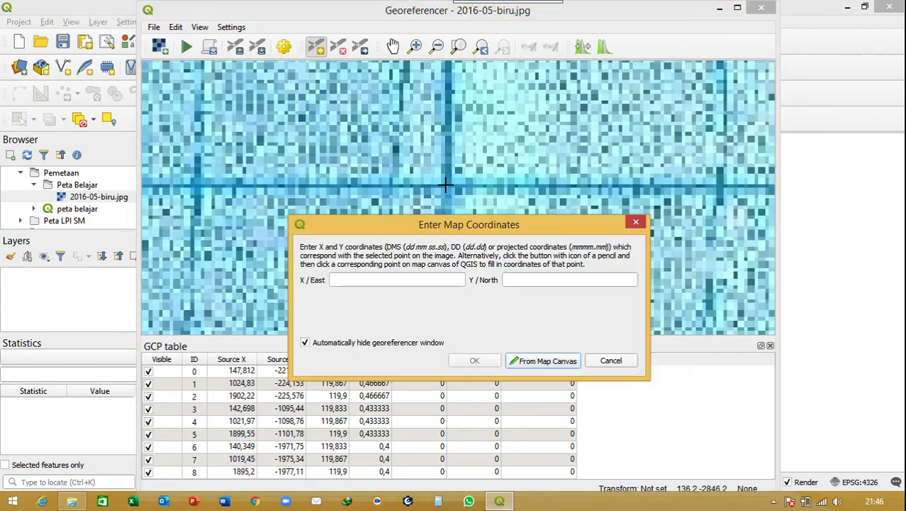
{"action": "left_click", "coordinate": [400, 279]}
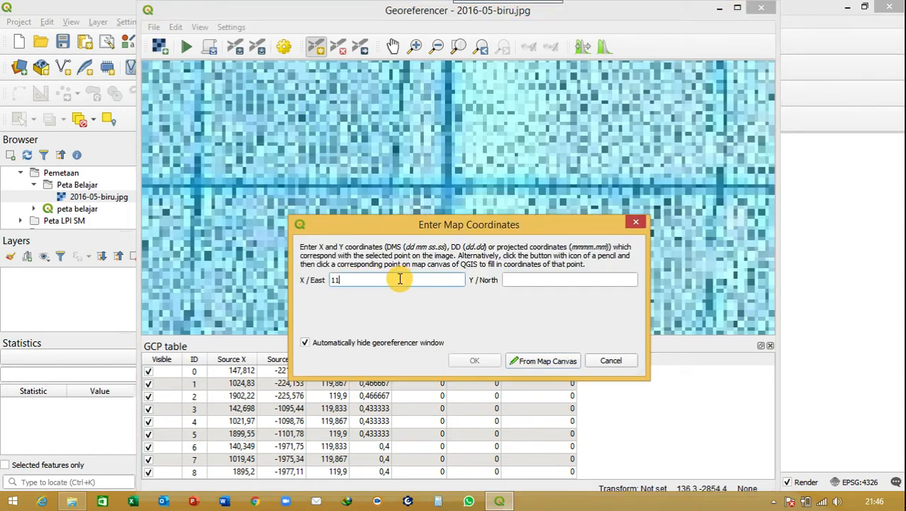
{"action": "type", "text": "119 50"}
{"action": "left_click", "coordinate": [512, 279]}
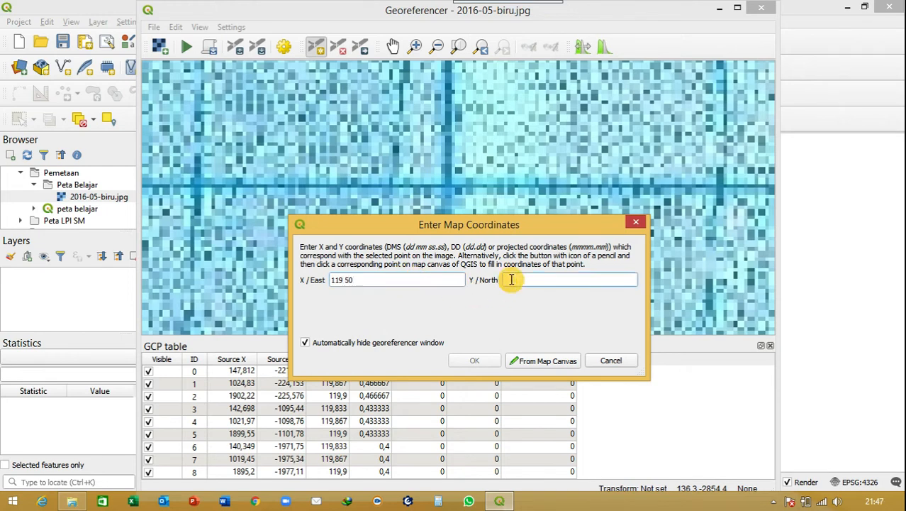
{"action": "type", "text": "0"}
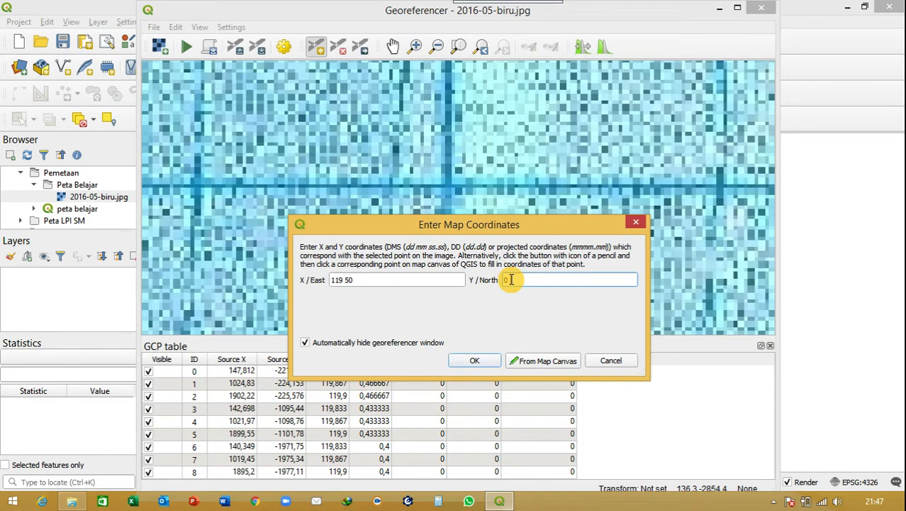
{"action": "type", "text": " 22"}
{"action": "left_click", "coordinate": [494, 361]}
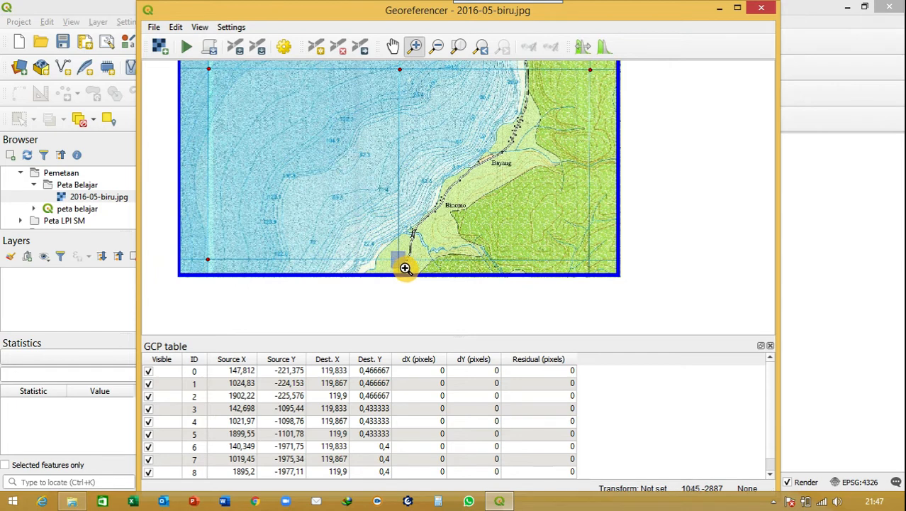
Step: Add a control point at the middle intersection of the fourth horizontal grid line, with X/East 119 52 and Y/North 0 22
{"action": "left_click_drag", "start_coordinate": [405, 267], "coordinate": [405, 269]}
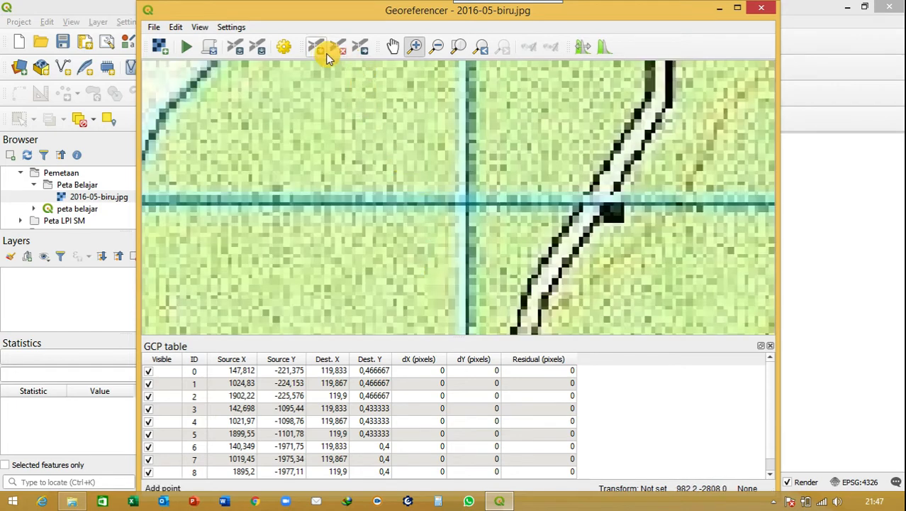
{"action": "left_click", "coordinate": [321, 51]}
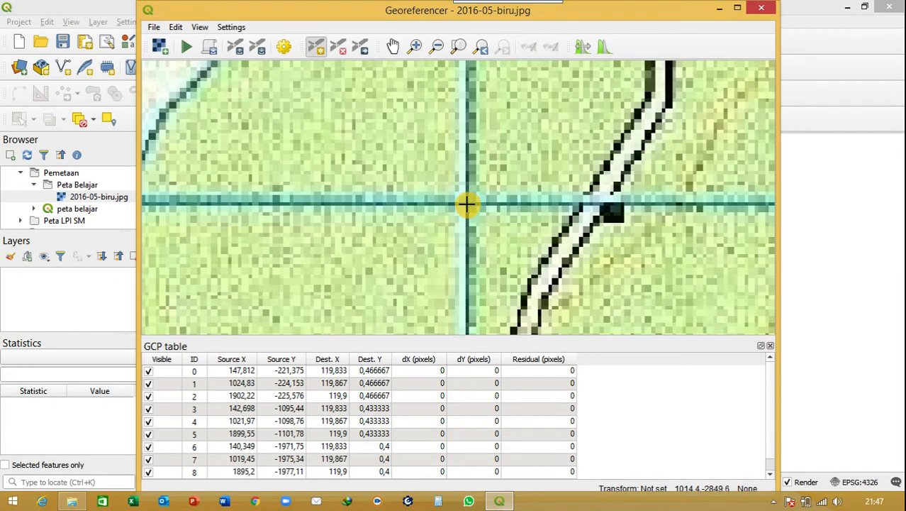
{"action": "left_click", "coordinate": [467, 204]}
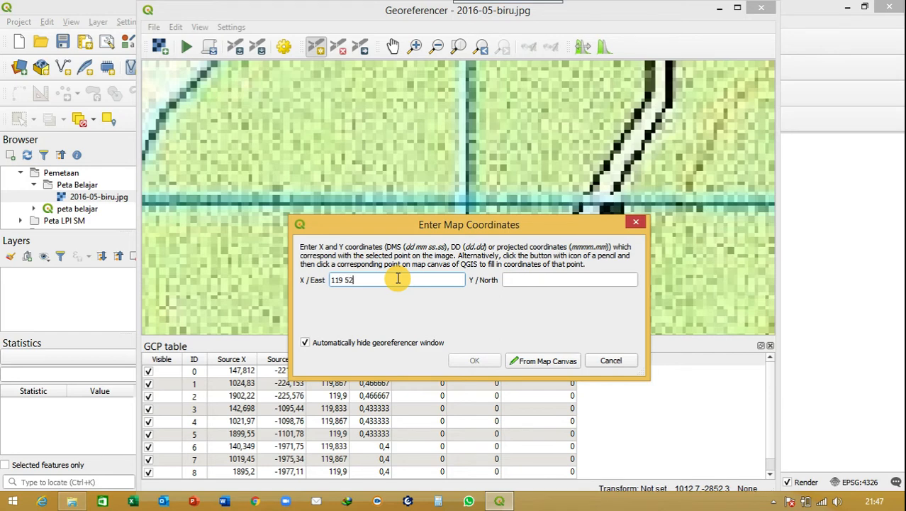
{"action": "type", "text": "119 52"}
{"action": "left_click", "coordinate": [508, 278]}
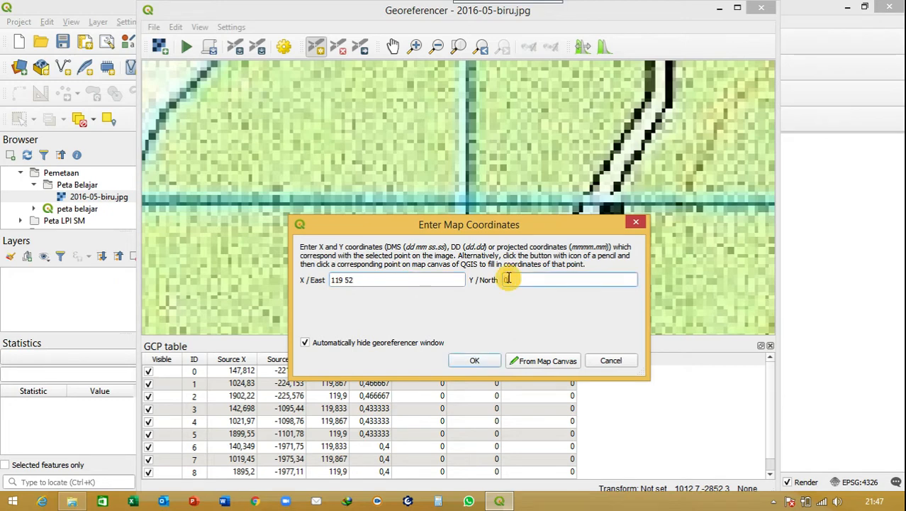
{"action": "type", "text": "0 22"}
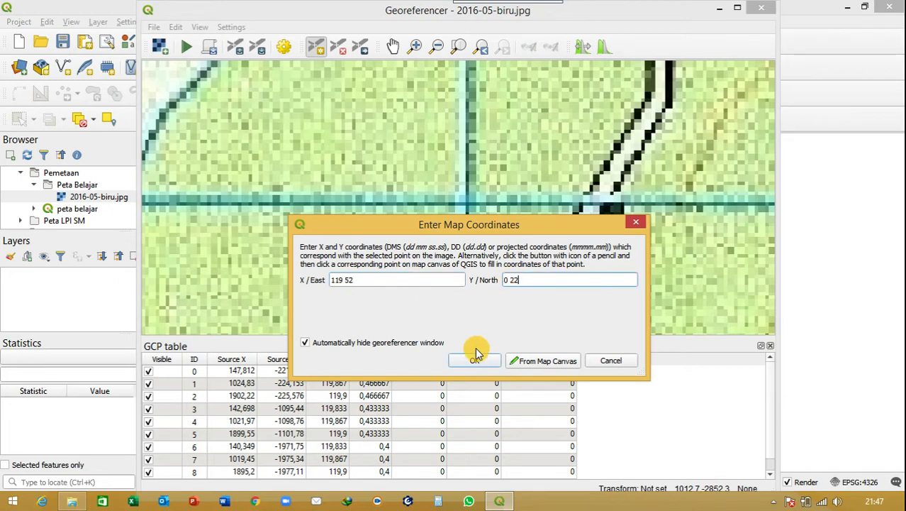
{"action": "left_click", "coordinate": [474, 360]}
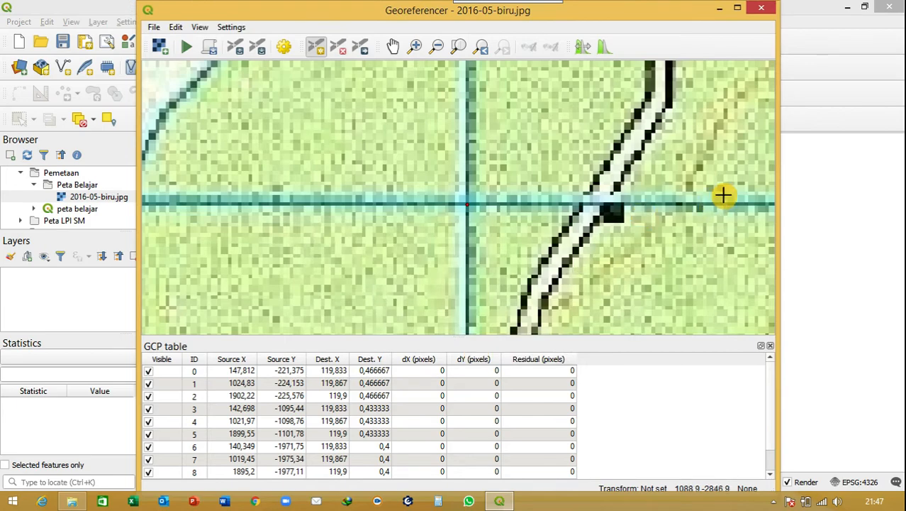
Step: Add a control point at the easternmost intersection of the fourth horizontal grid line, with X/East 119 54 and Y/North 0 22
{"action": "scroll", "coordinate": [723, 196], "scroll_direction": "down", "scroll_amount": 2}
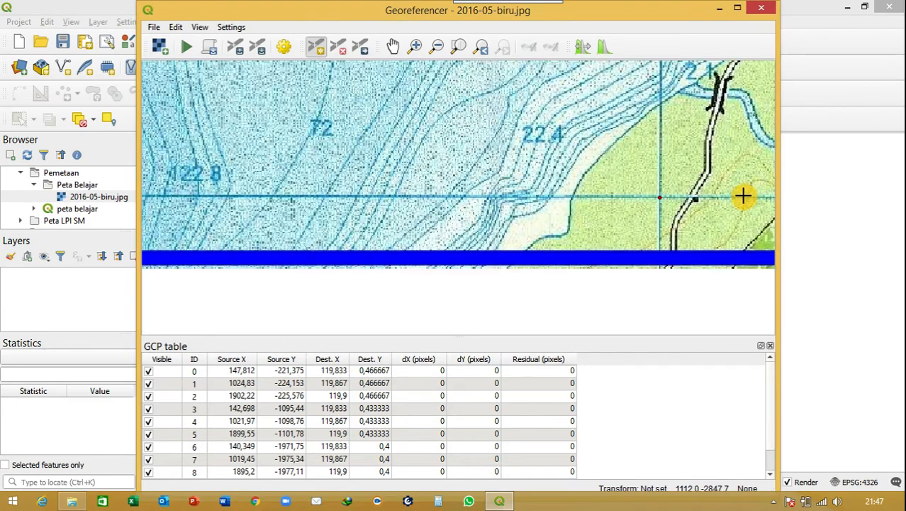
{"action": "scroll", "coordinate": [751, 192], "scroll_direction": "down", "scroll_amount": 2}
{"action": "left_click", "coordinate": [393, 49]}
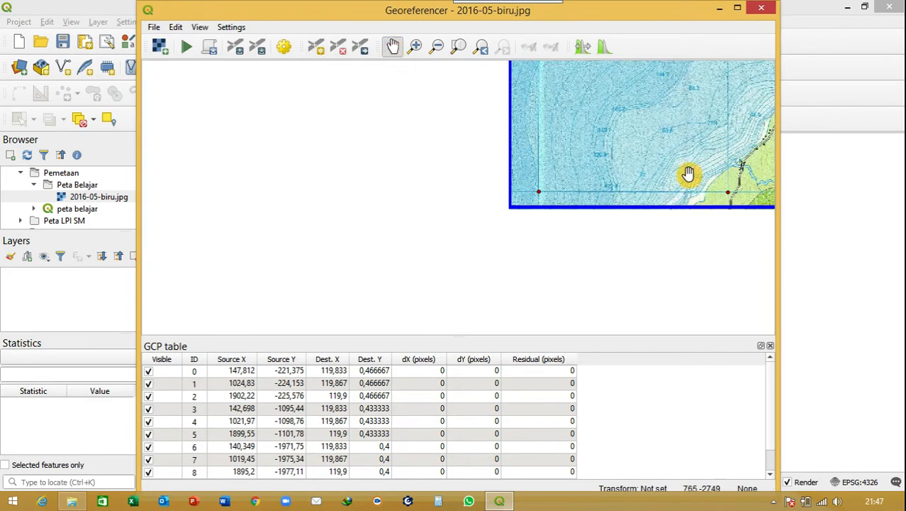
{"action": "left_click_drag", "start_coordinate": [712, 178], "coordinate": [380, 204]}
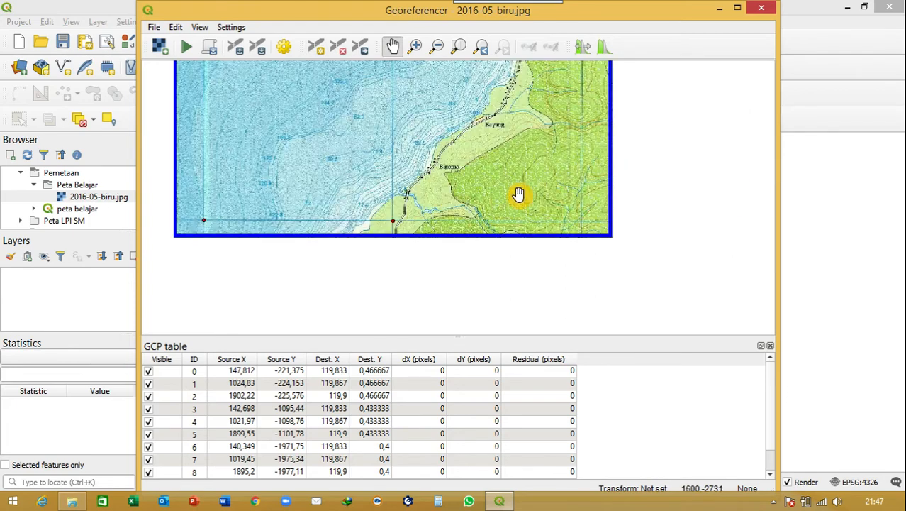
{"action": "left_click_drag", "start_coordinate": [558, 200], "coordinate": [447, 210]}
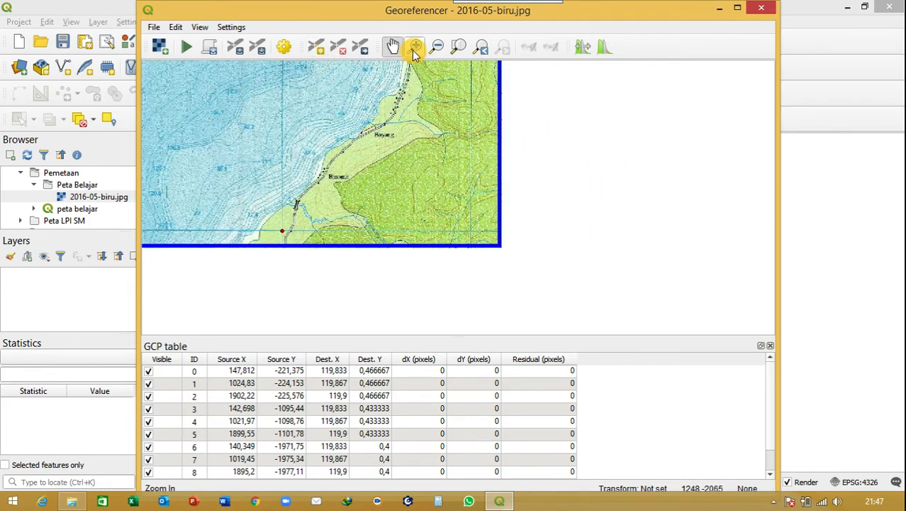
{"action": "left_click", "coordinate": [415, 46]}
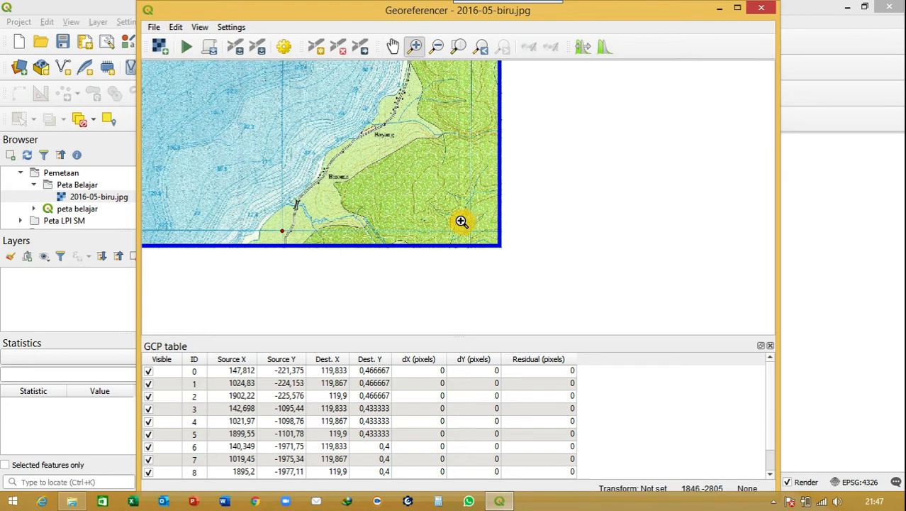
{"action": "left_click_drag", "start_coordinate": [461, 222], "coordinate": [480, 239]}
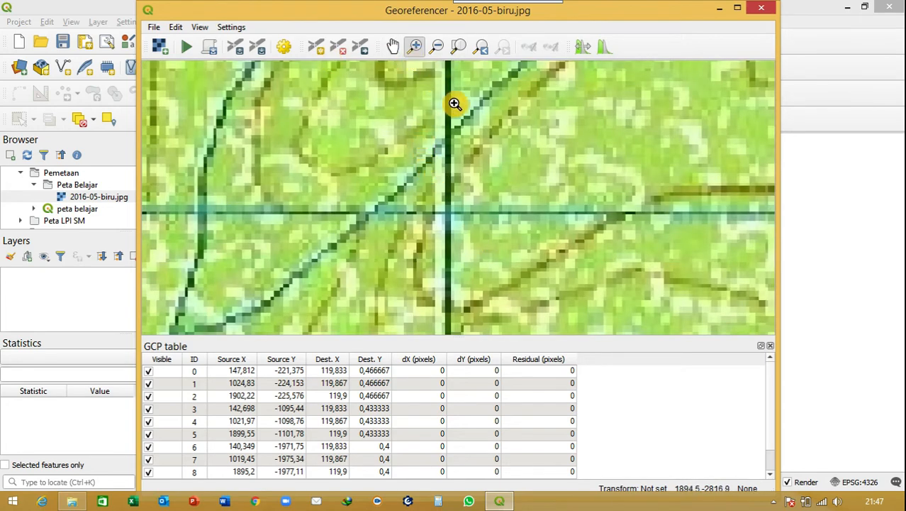
{"action": "left_click", "coordinate": [313, 49]}
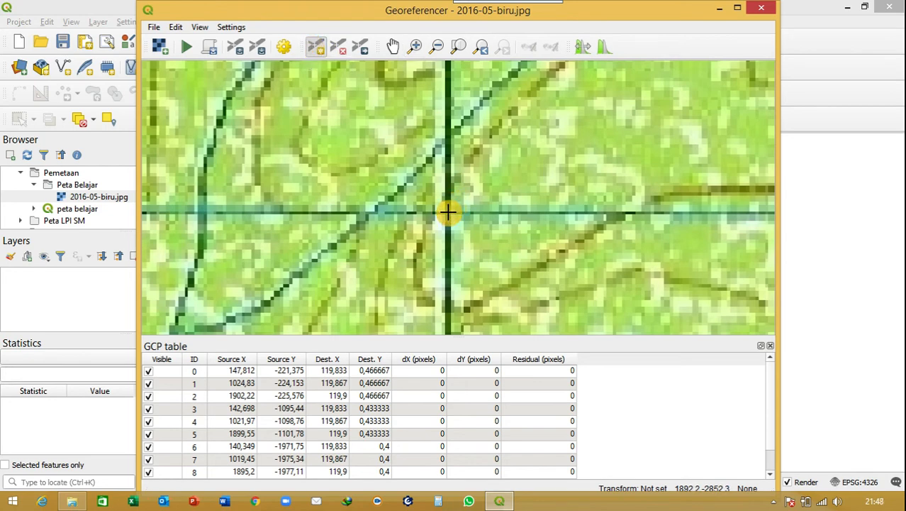
{"action": "left_click", "coordinate": [448, 212]}
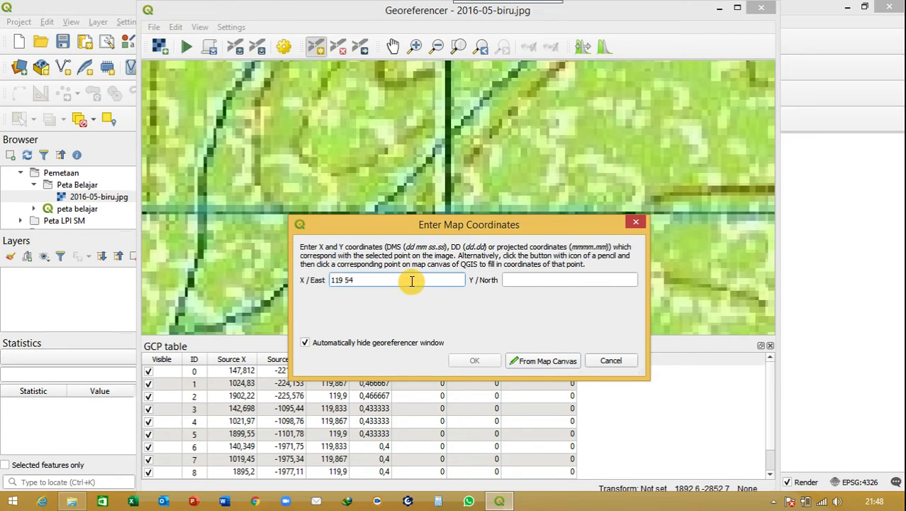
{"action": "left_click", "coordinate": [515, 280]}
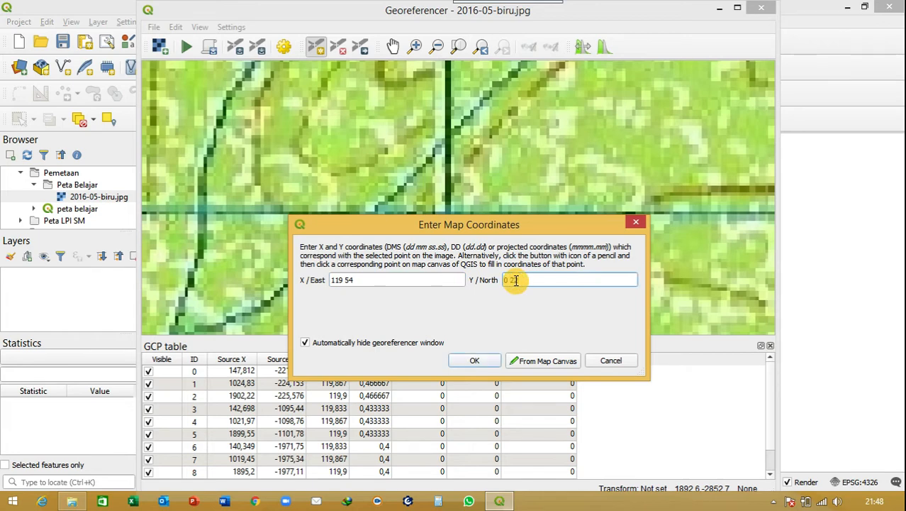
{"action": "type", "text": "0 22"}
{"action": "left_click", "coordinate": [485, 362]}
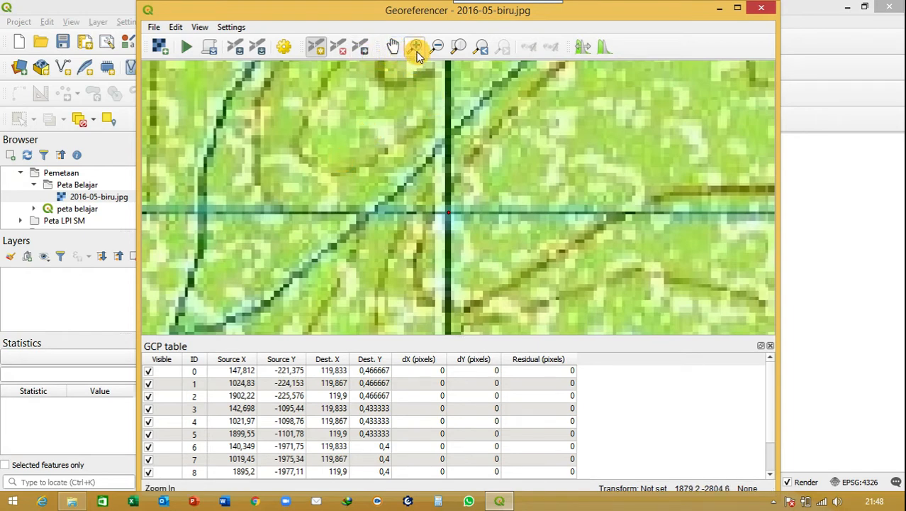
Step: Review the placement of all control points on the whole map and check their entries in the GCP table
{"action": "left_click", "coordinate": [393, 46]}
{"action": "left_click_drag", "start_coordinate": [338, 121], "coordinate": [418, 190]}
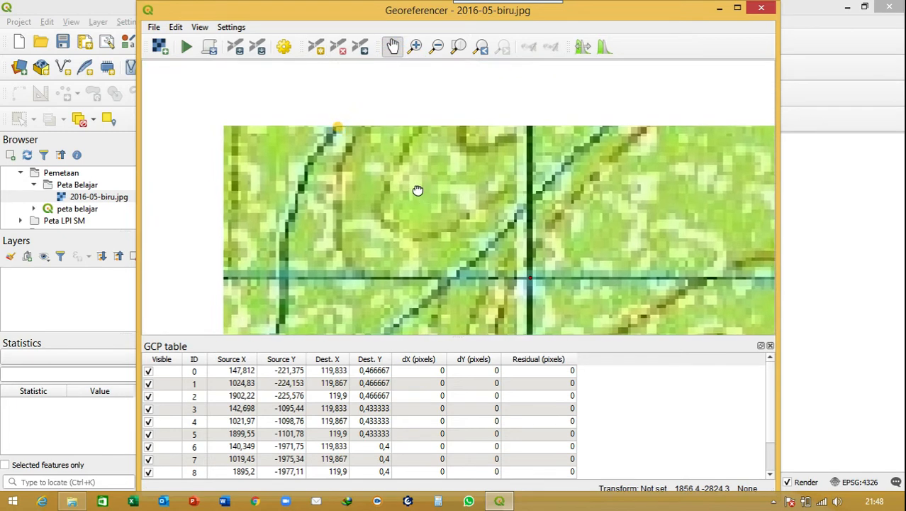
{"action": "scroll", "coordinate": [417, 188], "scroll_direction": "down", "scroll_amount": 2}
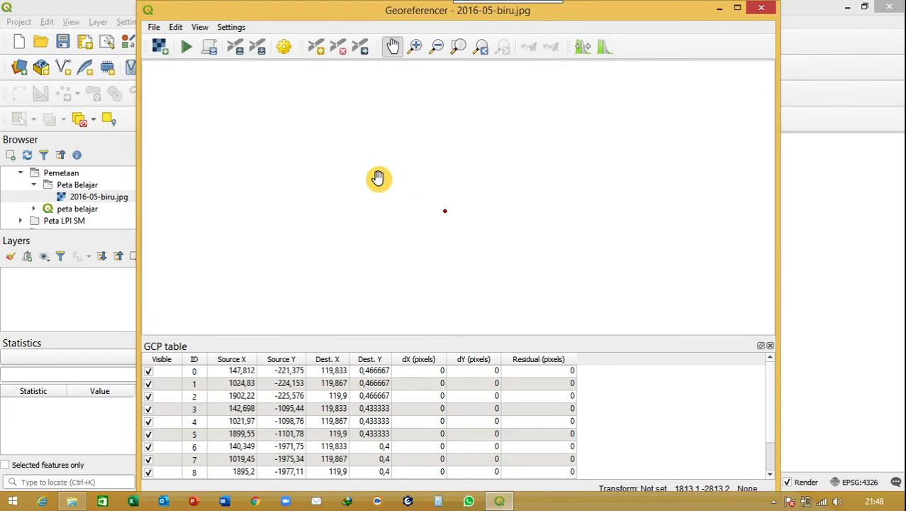
{"action": "left_click_drag", "start_coordinate": [255, 138], "coordinate": [465, 214]}
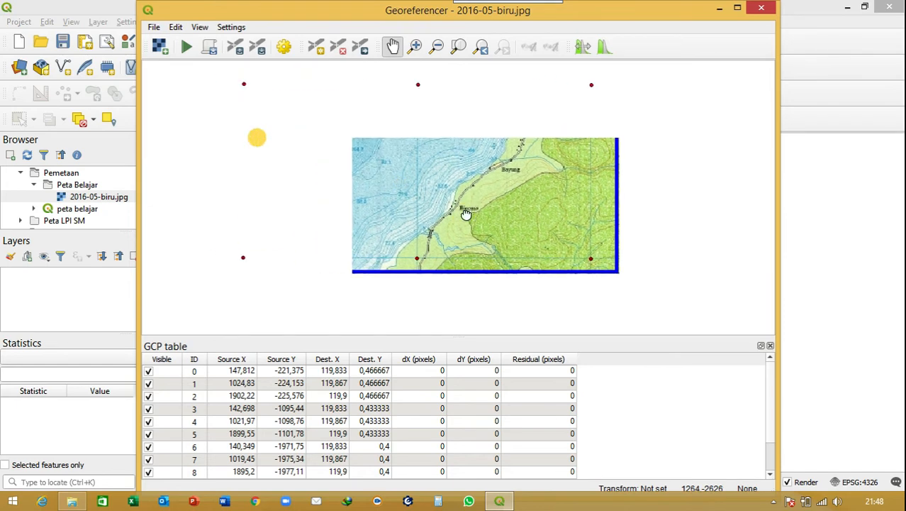
{"action": "scroll", "coordinate": [411, 109], "scroll_direction": "down", "scroll_amount": 1}
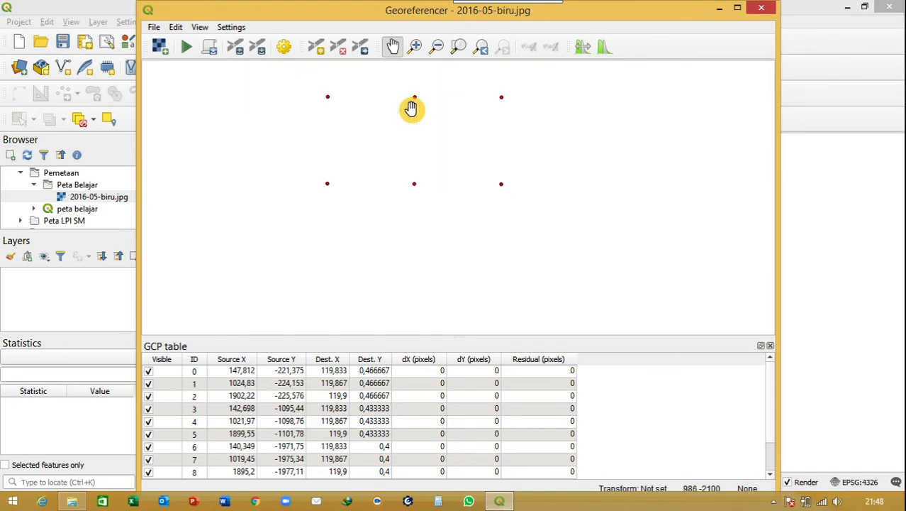
{"action": "left_click_drag", "start_coordinate": [413, 108], "coordinate": [426, 210]}
{"action": "left_click_drag", "start_coordinate": [424, 142], "coordinate": [412, 200]}
{"action": "scroll", "coordinate": [417, 161], "scroll_direction": "down", "scroll_amount": 1}
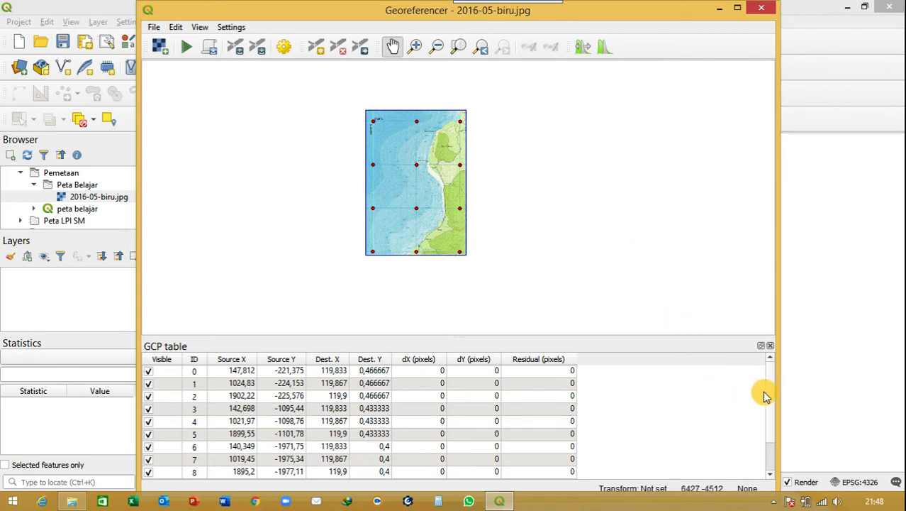
{"action": "scroll", "coordinate": [774, 385], "scroll_direction": "down", "scroll_amount": 1}
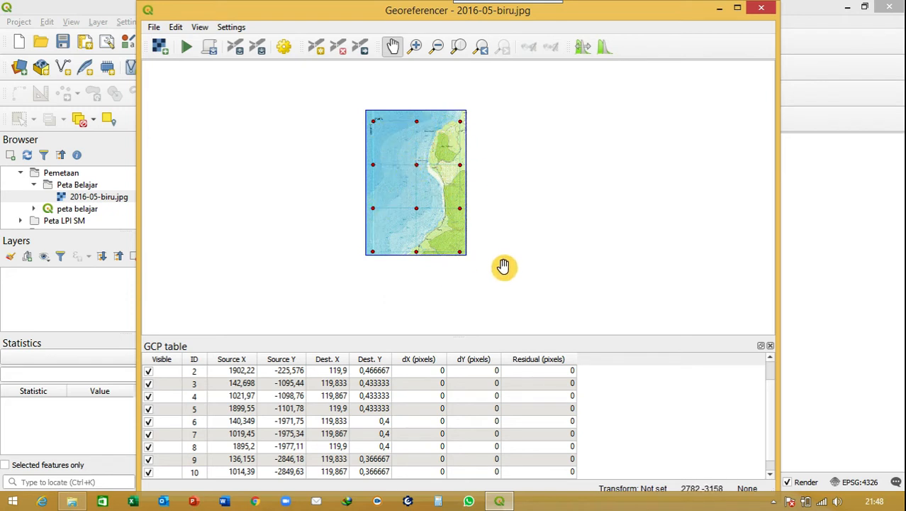
{"action": "scroll", "coordinate": [643, 385], "scroll_direction": "down", "scroll_amount": 1}
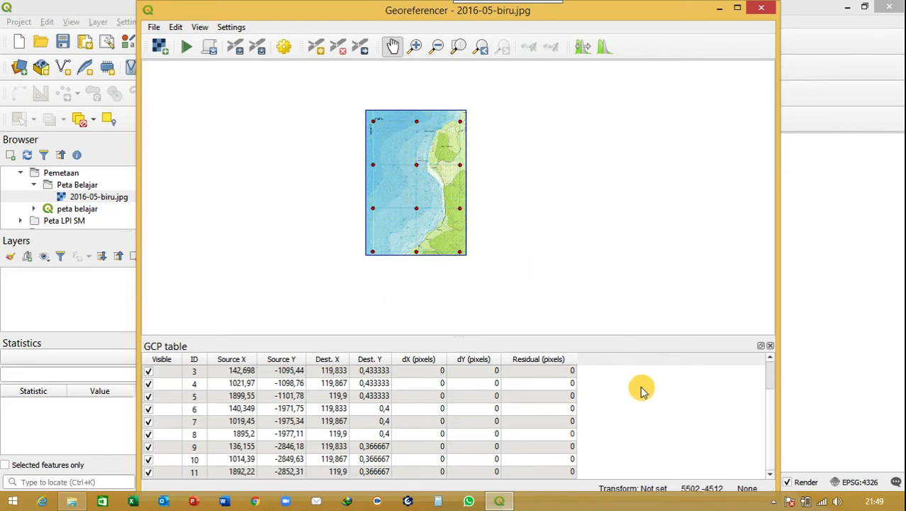
{"action": "scroll", "coordinate": [652, 444], "scroll_direction": "up", "scroll_amount": 3}
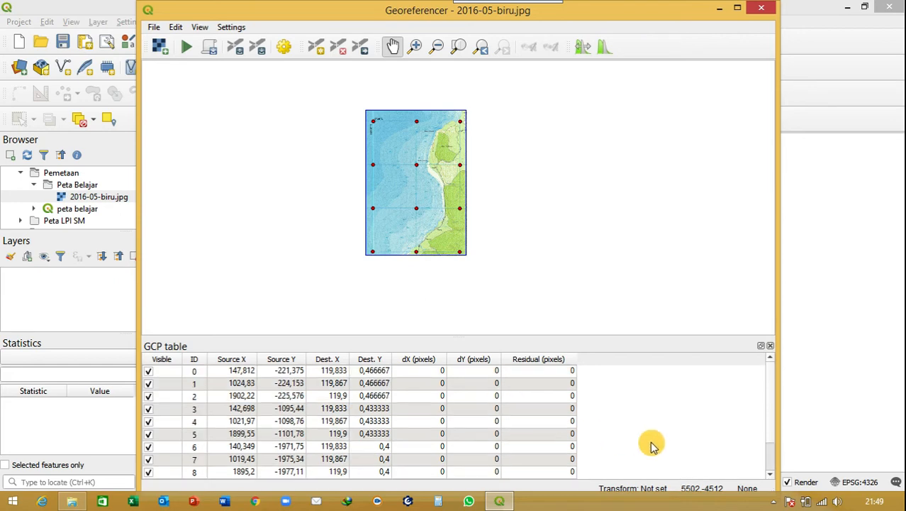
{"action": "scroll", "coordinate": [652, 444], "scroll_direction": "down", "scroll_amount": 3}
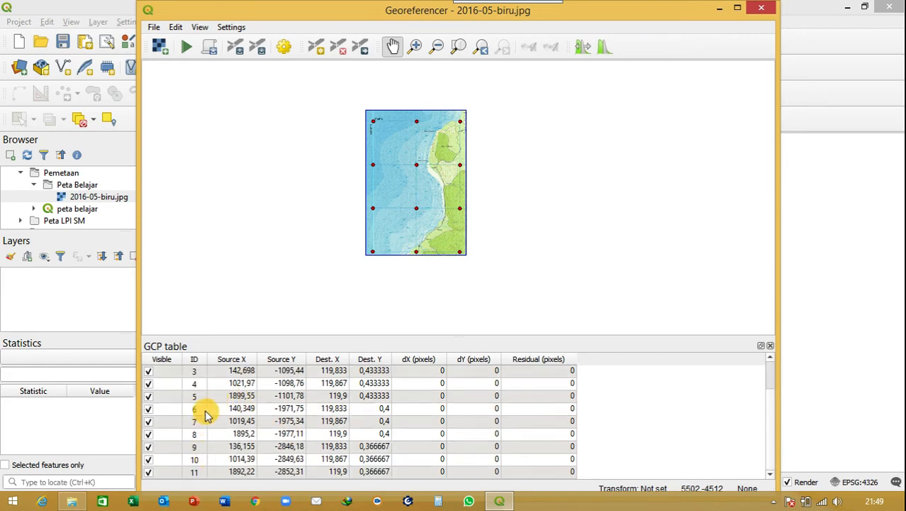
Step: Apply transformation settings with the Linear transformation type, Linear resampling method and EPSG:4326 - WGS 84 target SRS, loading the result in QGIS when done
{"action": "scroll", "coordinate": [659, 454], "scroll_direction": "up", "scroll_amount": 3}
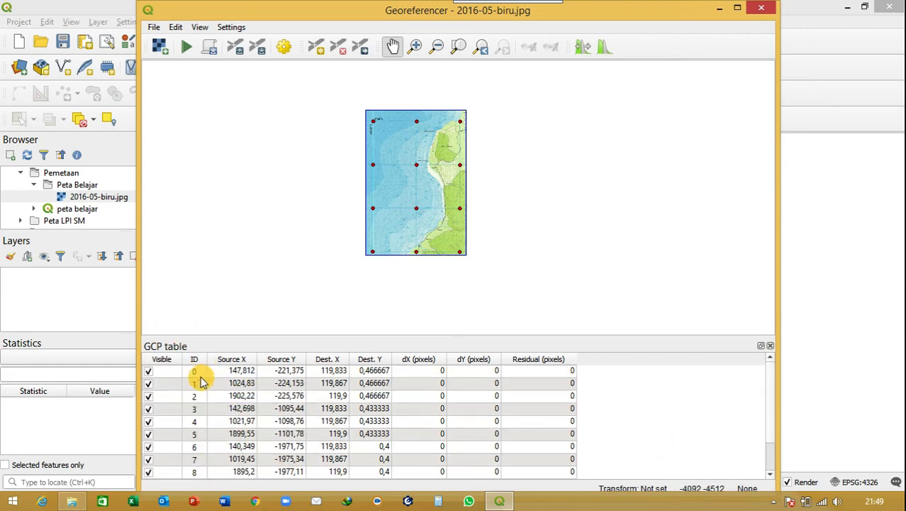
{"action": "scroll", "coordinate": [635, 410], "scroll_direction": "down", "scroll_amount": 3}
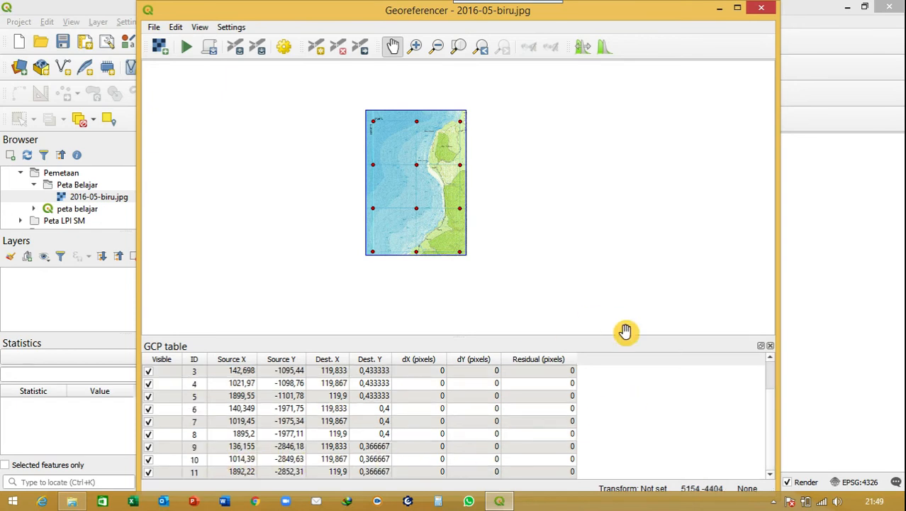
{"action": "scroll", "coordinate": [673, 408], "scroll_direction": "up", "scroll_amount": 3}
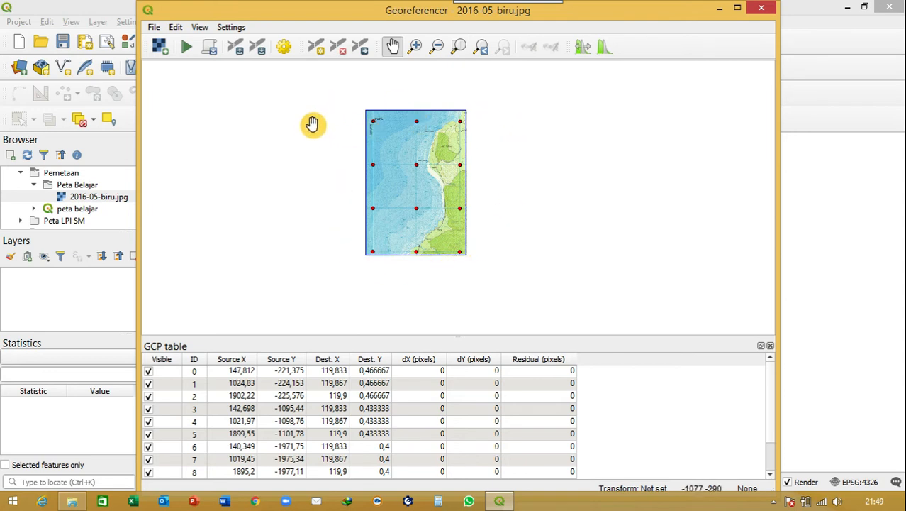
{"action": "left_click", "coordinate": [286, 49]}
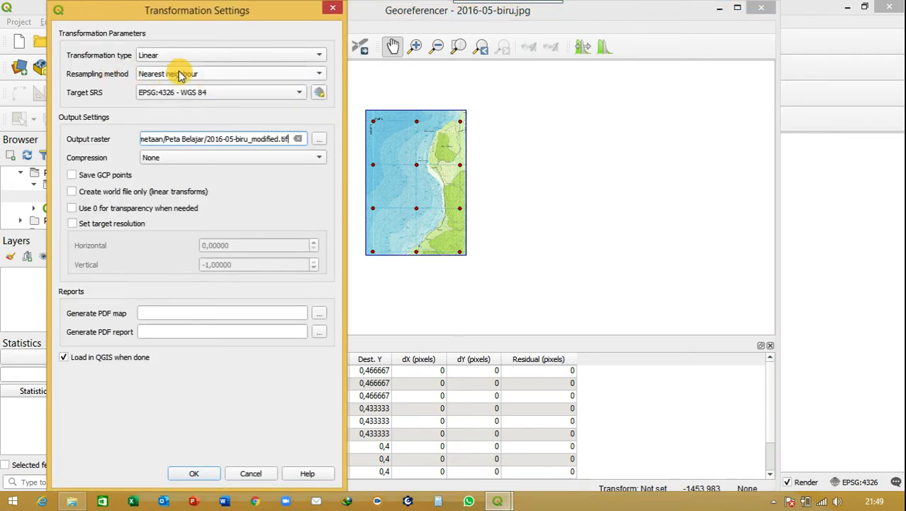
{"action": "left_click", "coordinate": [321, 56]}
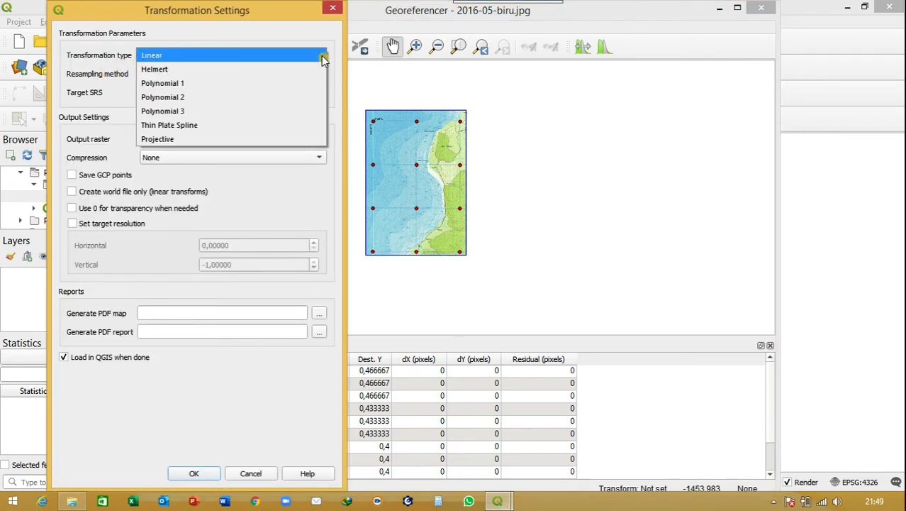
{"action": "left_click", "coordinate": [321, 56]}
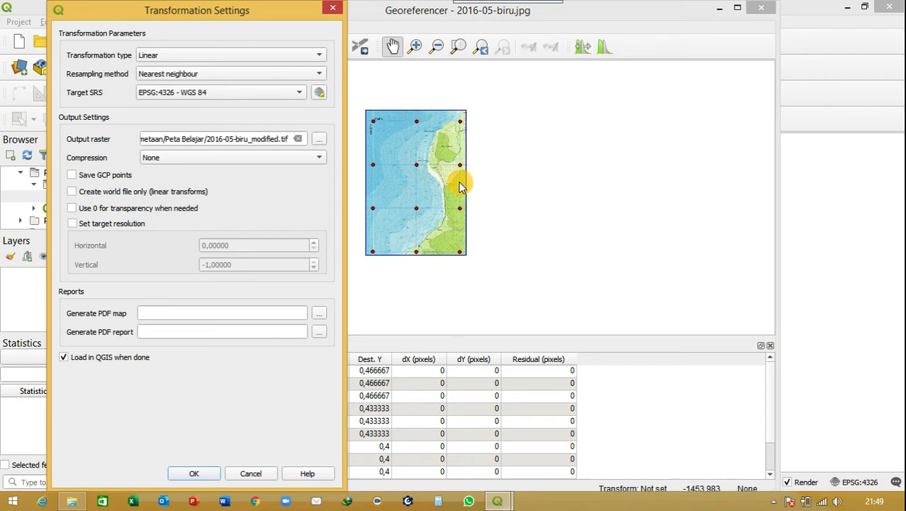
{"action": "left_click", "coordinate": [319, 56]}
{"action": "left_click", "coordinate": [317, 54]}
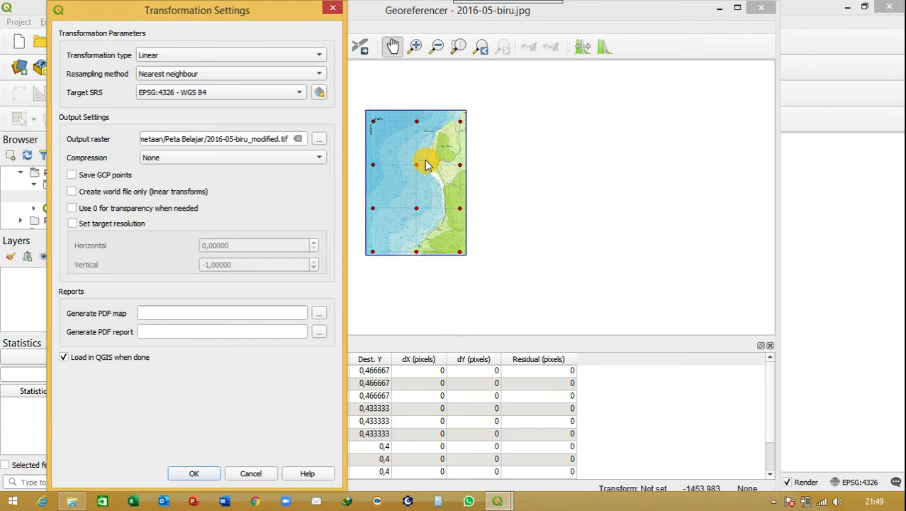
{"action": "left_click", "coordinate": [316, 75]}
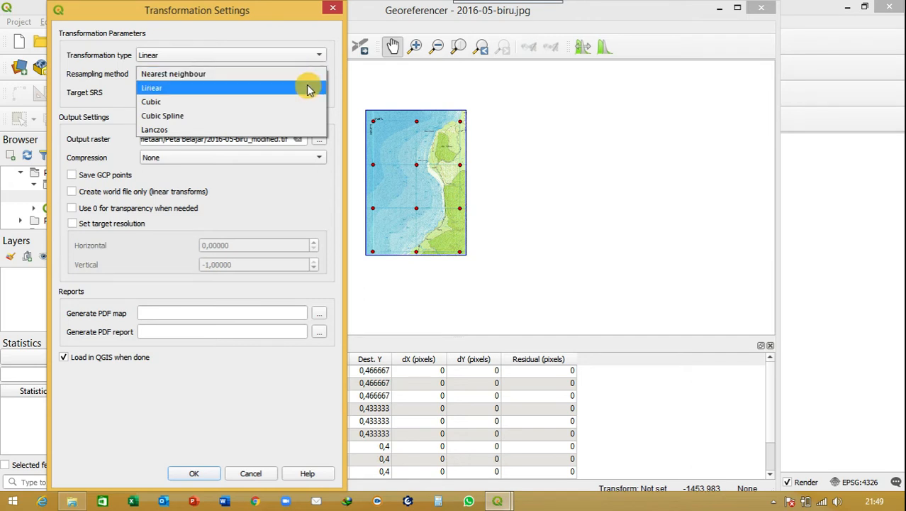
{"action": "left_click", "coordinate": [310, 91]}
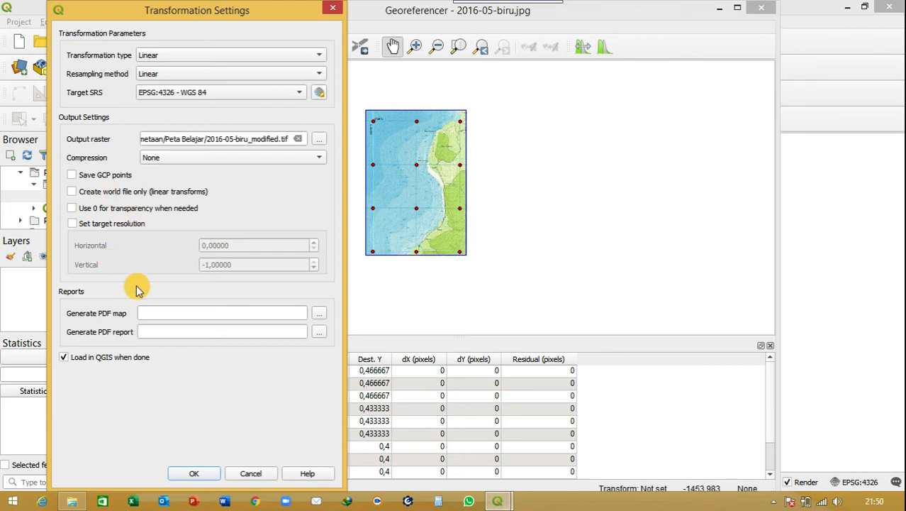
{"action": "left_click", "coordinate": [64, 357]}
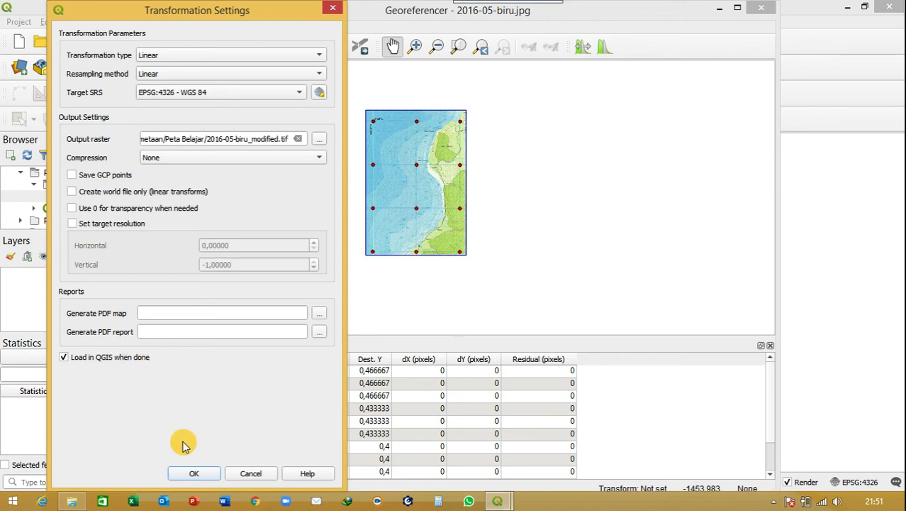
{"action": "left_click", "coordinate": [191, 475]}
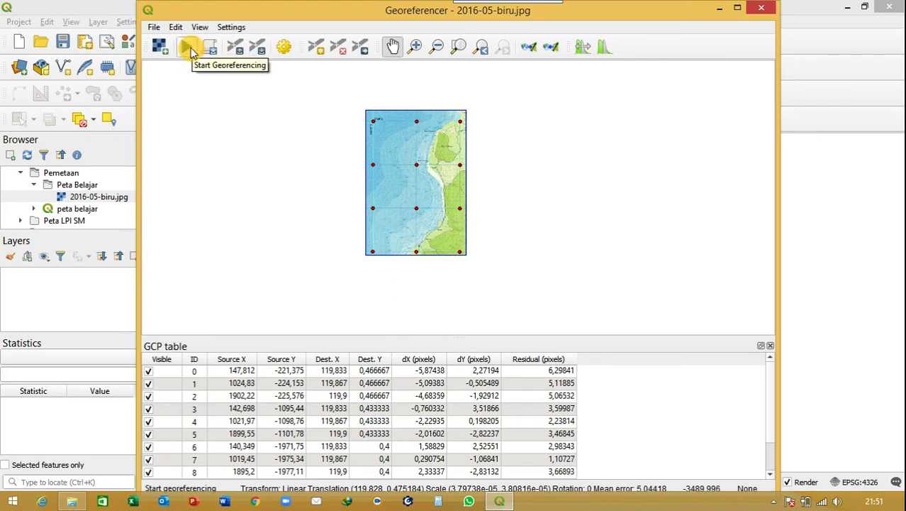
Step: Run the georeferencing of the map and close the Georeferencer, discarding the GCP points
{"action": "left_click", "coordinate": [188, 50]}
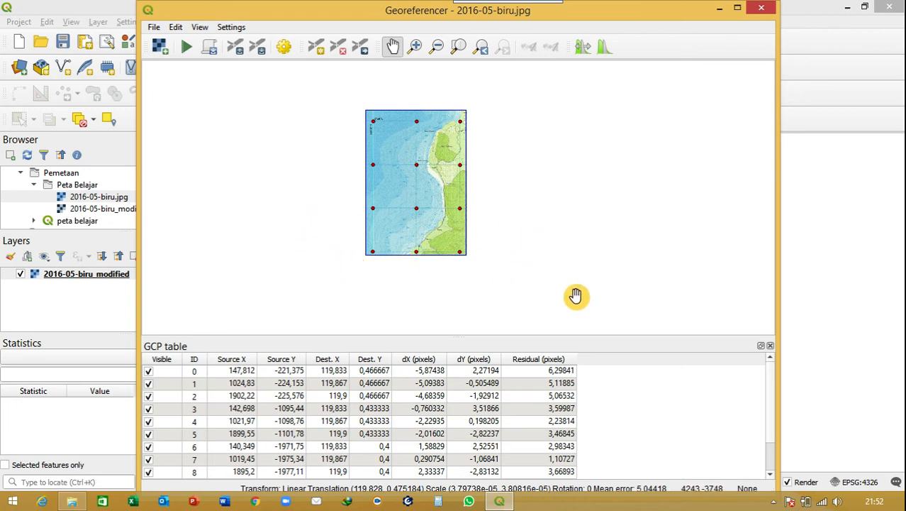
{"action": "left_click", "coordinate": [753, 10]}
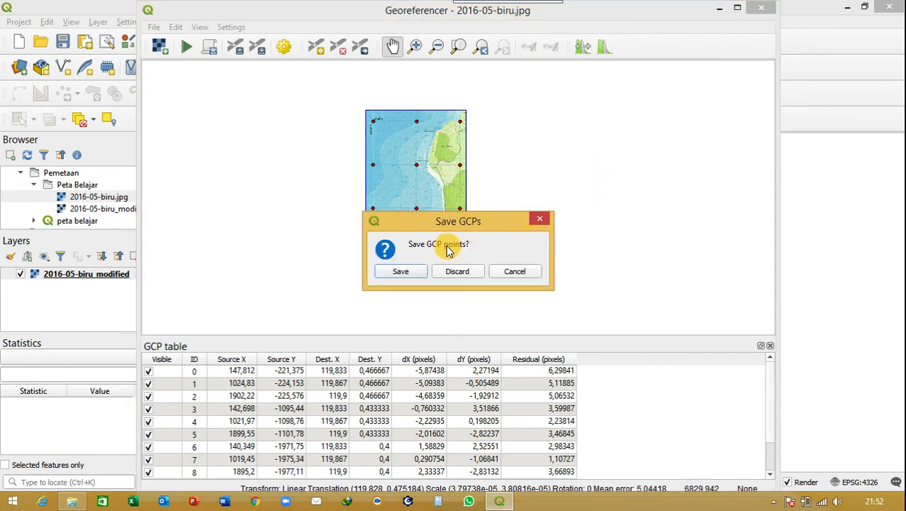
{"action": "left_click", "coordinate": [461, 271]}
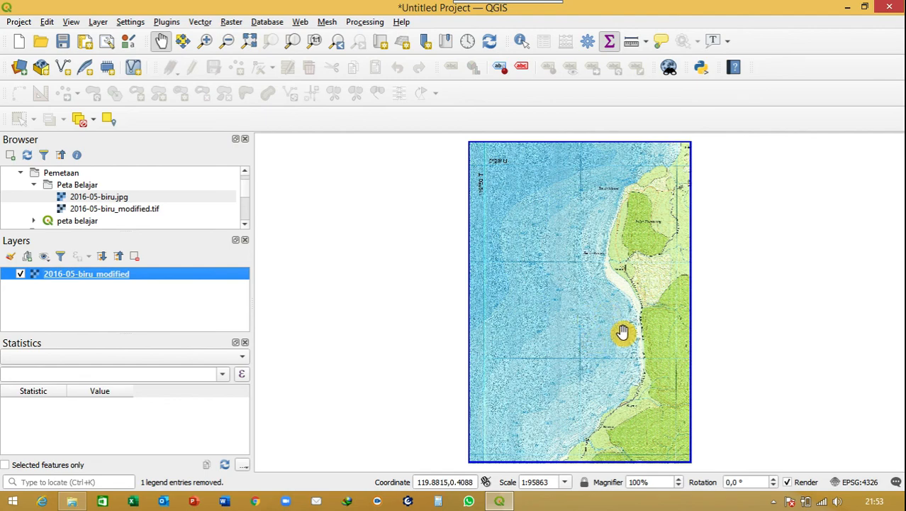
Step: Examine the georeferenced 2016-05-biru_modified layer up close and as a whole, checking its coastline, grid lines and coordinates
{"action": "scroll", "coordinate": [643, 331], "scroll_direction": "up", "scroll_amount": 2}
{"action": "scroll", "coordinate": [644, 331], "scroll_direction": "up", "scroll_amount": 1}
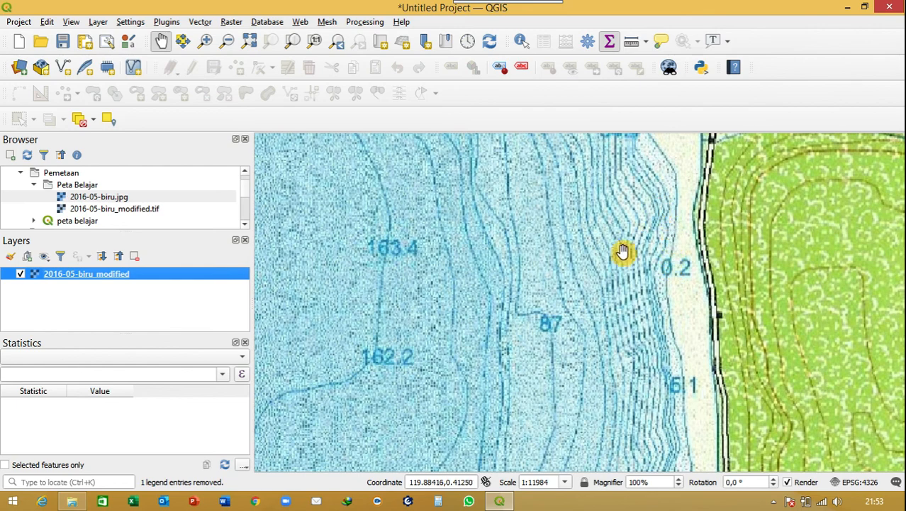
{"action": "scroll", "coordinate": [624, 254], "scroll_direction": "down", "scroll_amount": 1}
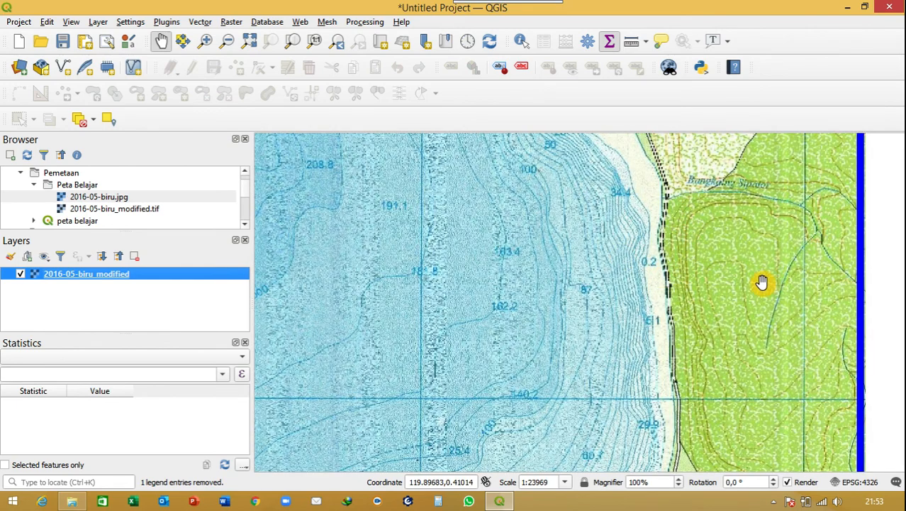
{"action": "scroll", "coordinate": [702, 306], "scroll_direction": "down", "scroll_amount": 1}
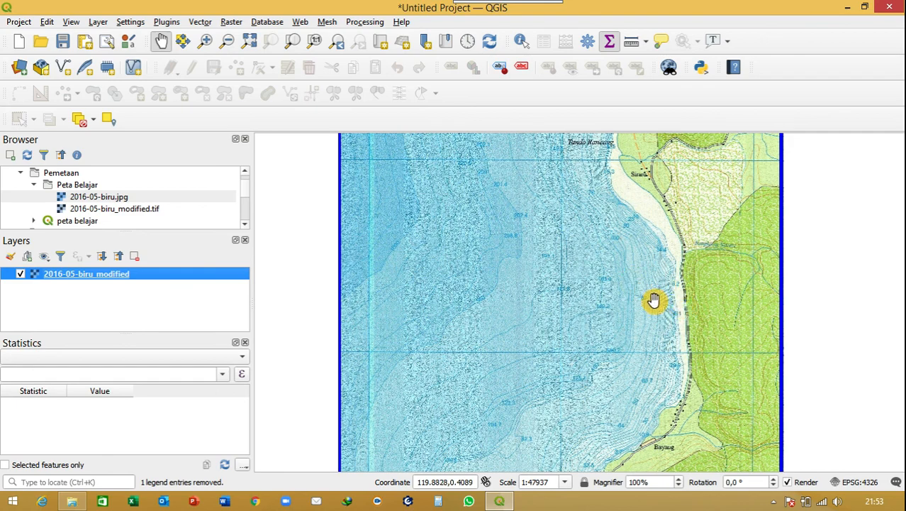
{"action": "scroll", "coordinate": [654, 299], "scroll_direction": "down", "scroll_amount": 1}
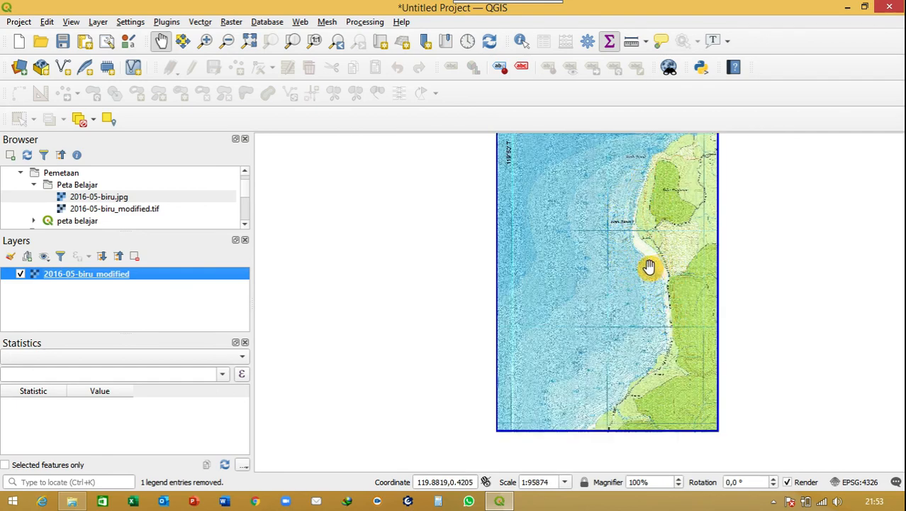
{"action": "scroll", "coordinate": [669, 299], "scroll_direction": "up", "scroll_amount": 1}
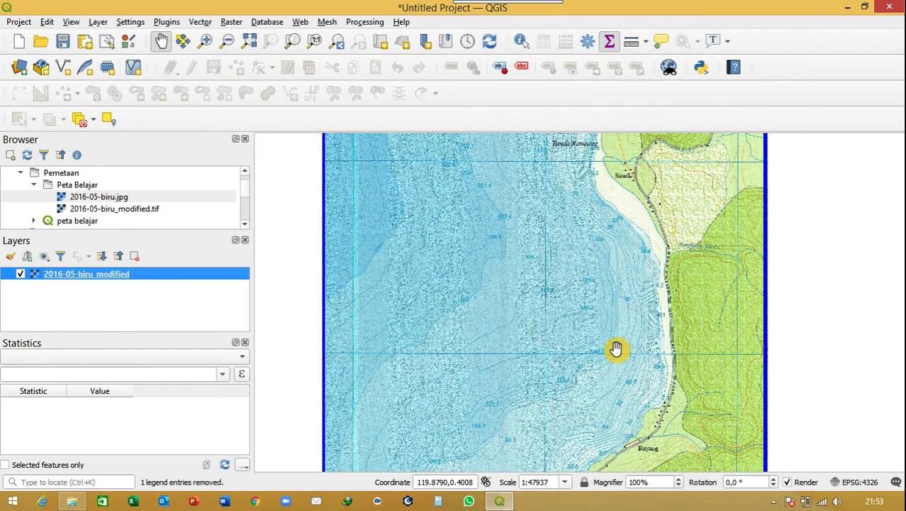
{"action": "scroll", "coordinate": [616, 348], "scroll_direction": "down", "scroll_amount": 1}
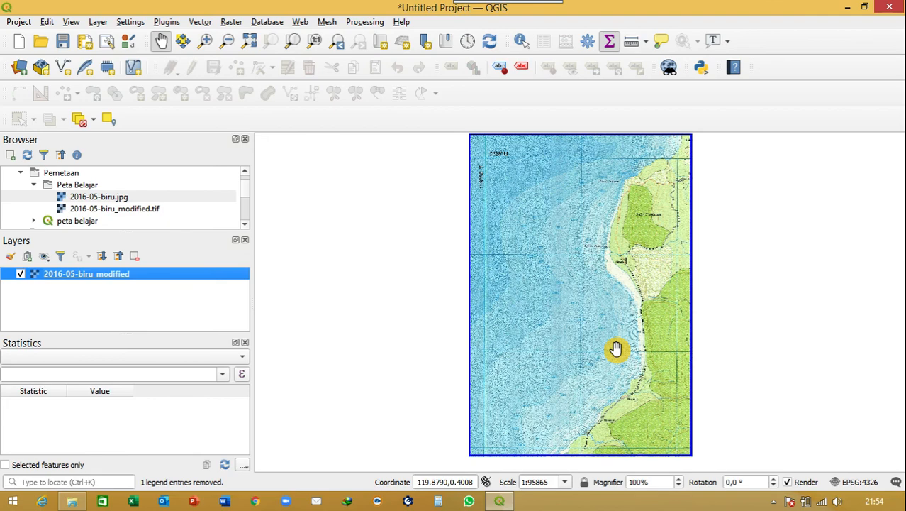
{"action": "scroll", "coordinate": [632, 283], "scroll_direction": "up", "scroll_amount": 1}
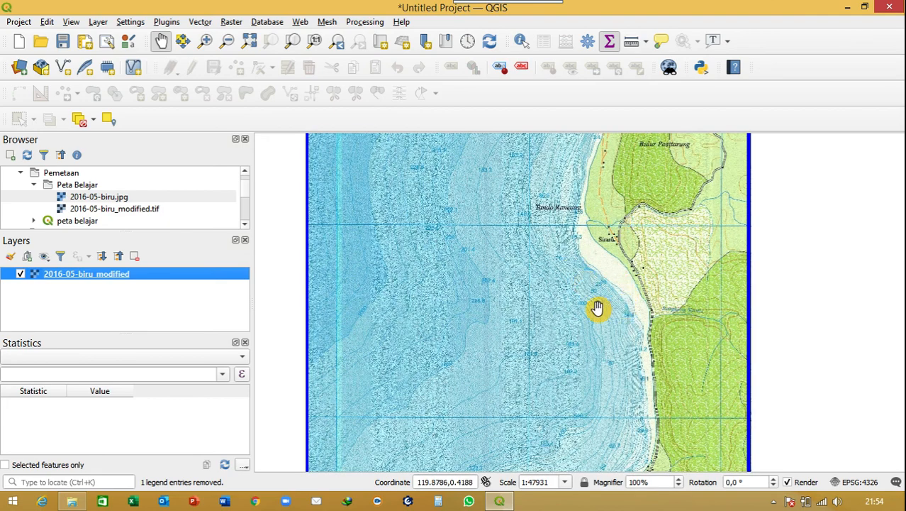
{"action": "scroll", "coordinate": [579, 263], "scroll_direction": "up", "scroll_amount": 1}
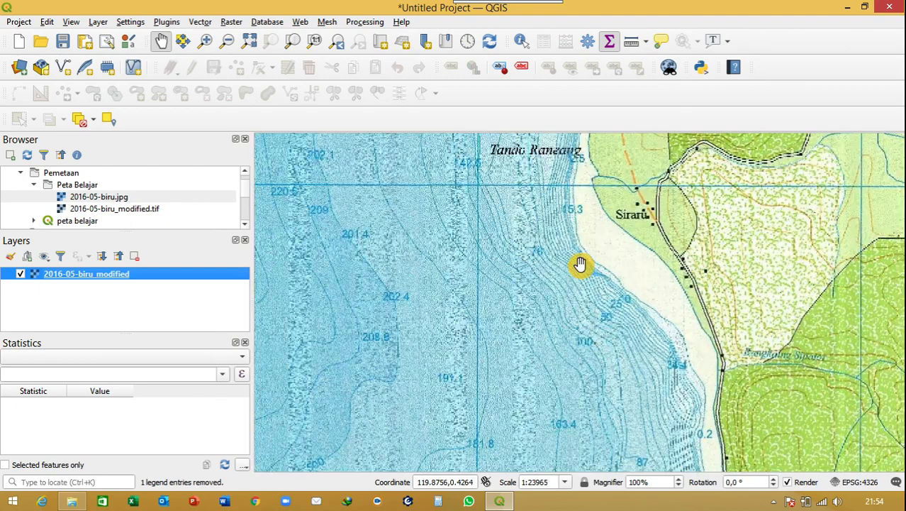
{"action": "scroll", "coordinate": [581, 264], "scroll_direction": "down", "scroll_amount": 1}
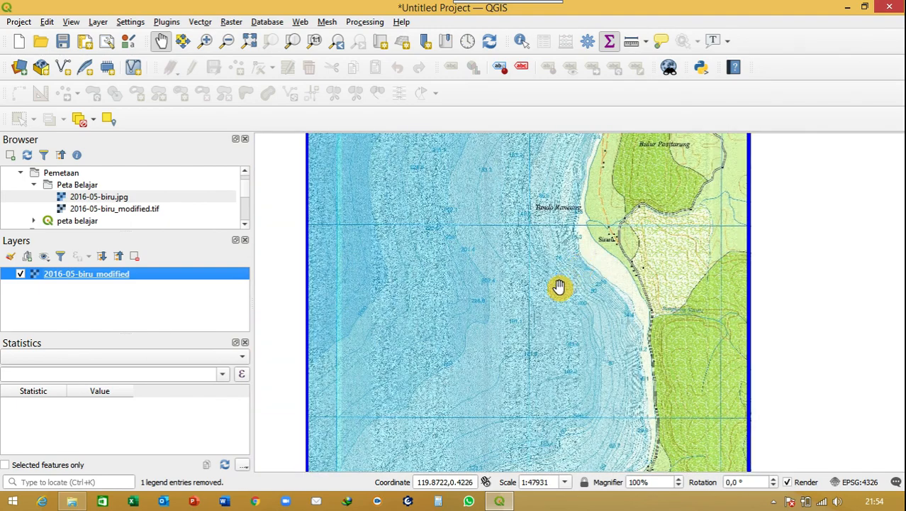